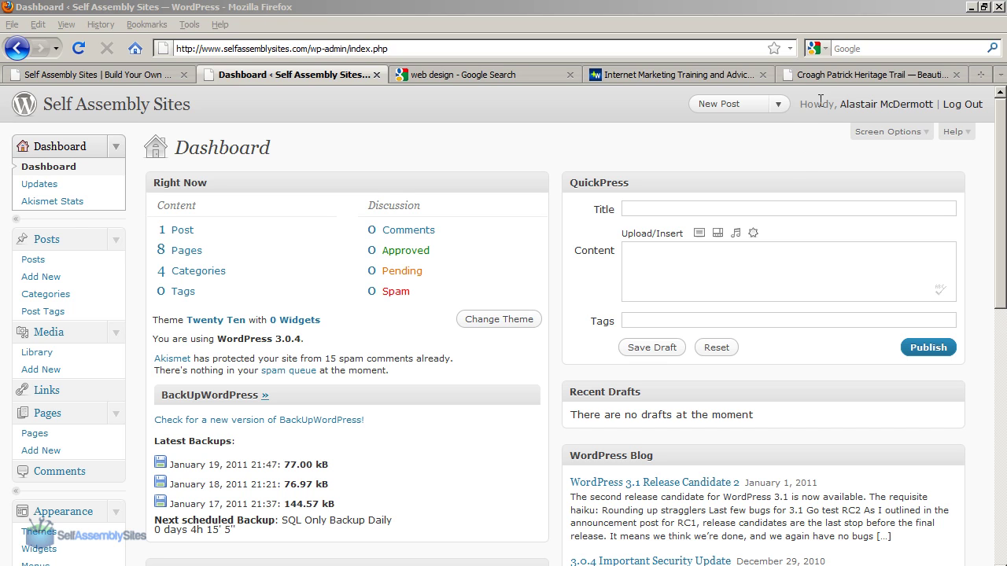
Look over the Croagh Patrick Heritage Trail home page, examining its sidebar search box and site contents list
left_click(828, 74)
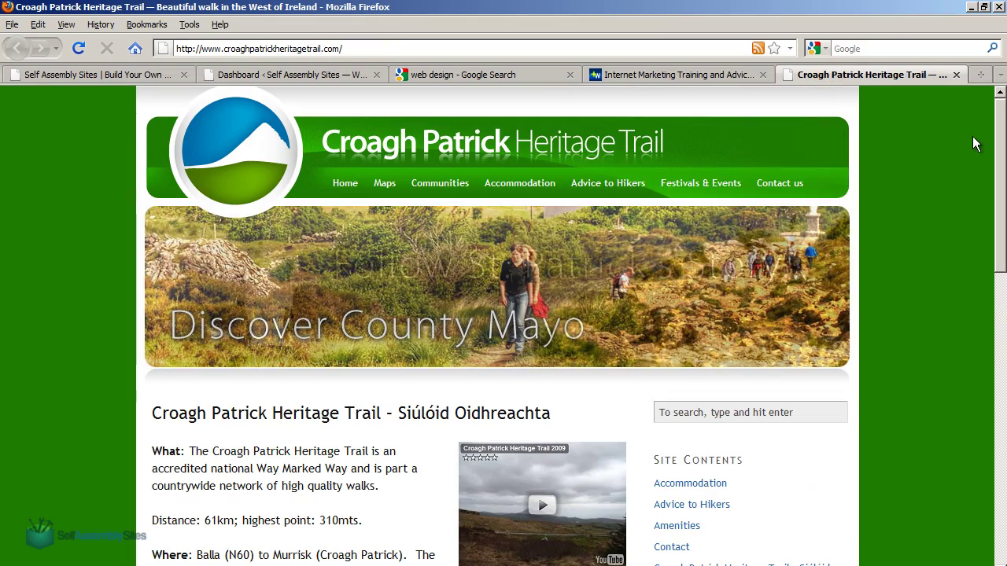
left_click(1001, 113)
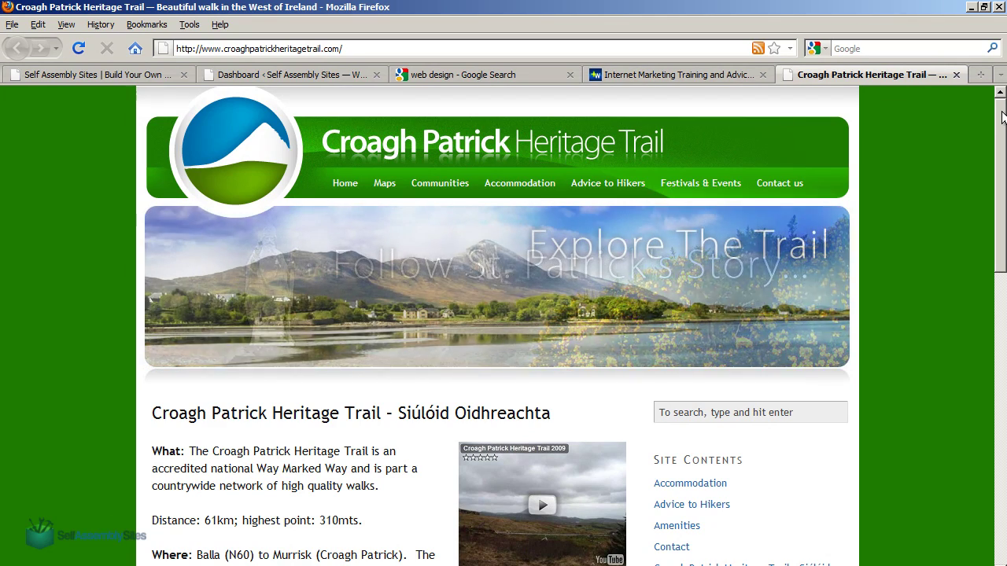
left_click_drag(996, 99, 997, 214)
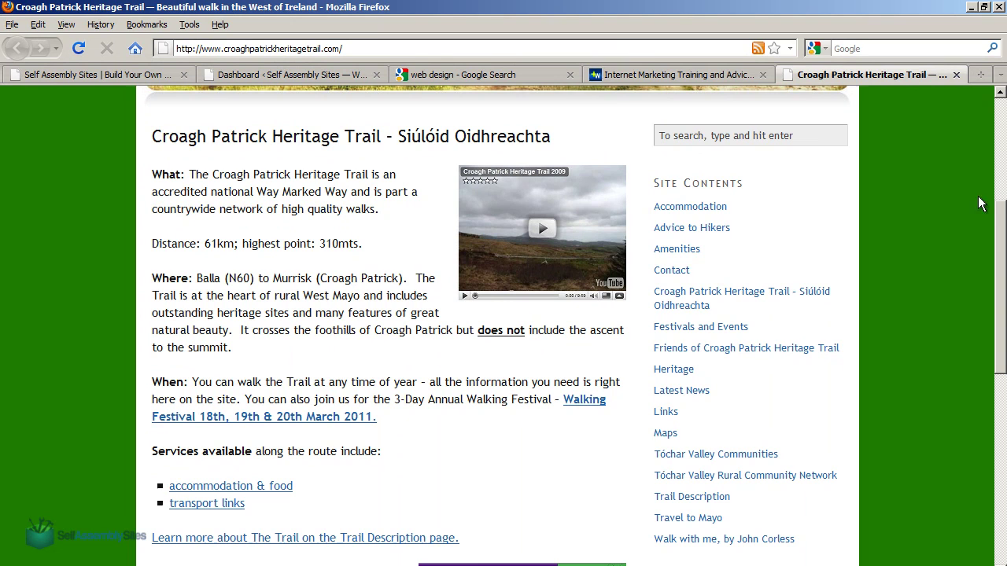
left_click(702, 134)
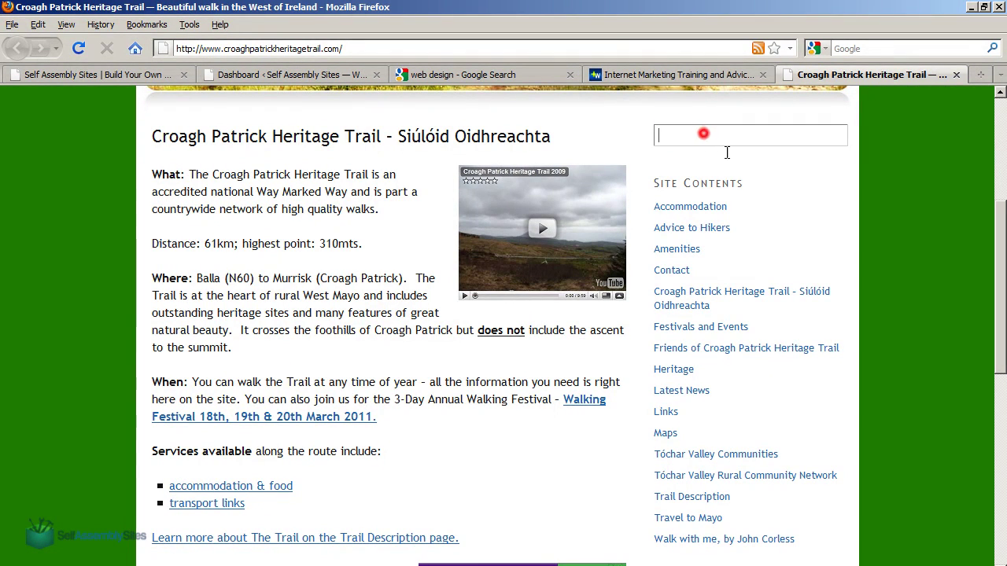
left_click_drag(657, 206, 816, 541)
left_click(816, 543)
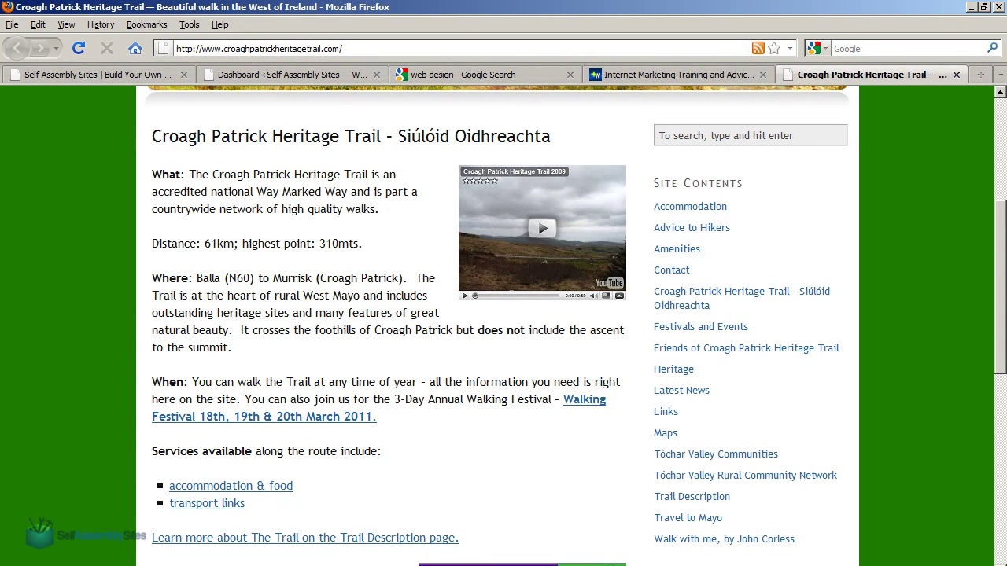
left_click_drag(997, 252, 993, 135)
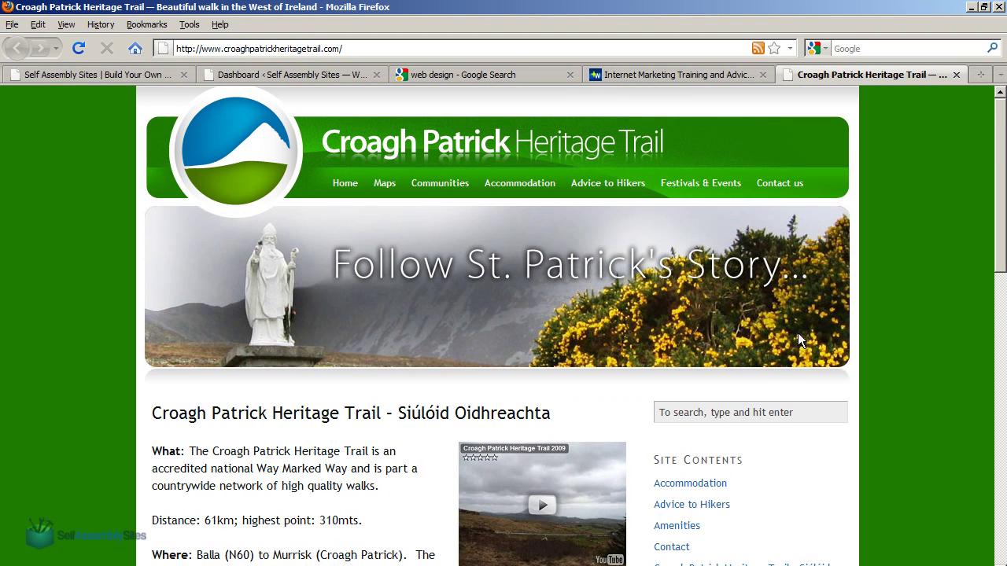
Examine the WebsiteDoctor.com sidebar with its blog subscription box, popular posts and recent comments
left_click(703, 76)
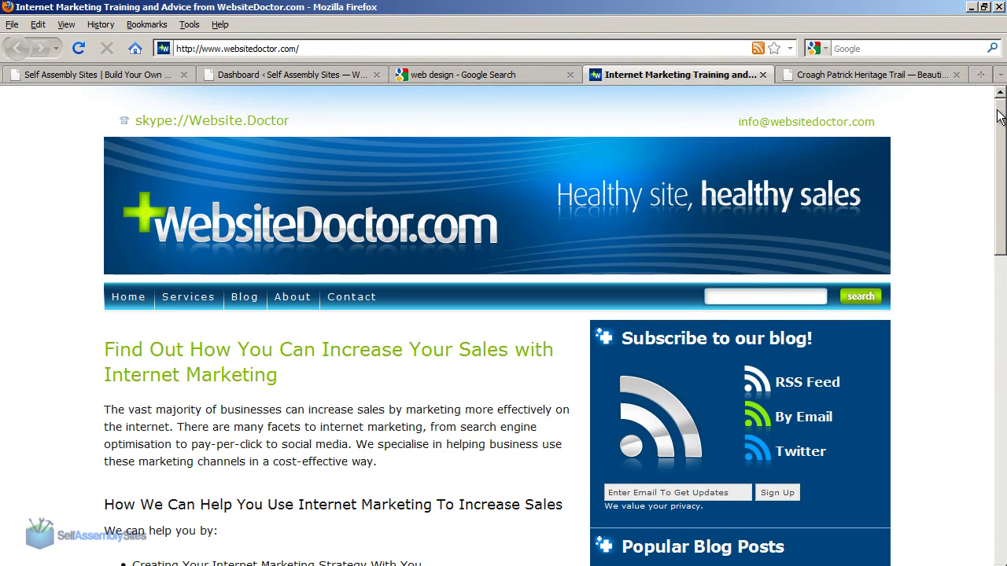
left_click_drag(997, 112, 991, 180)
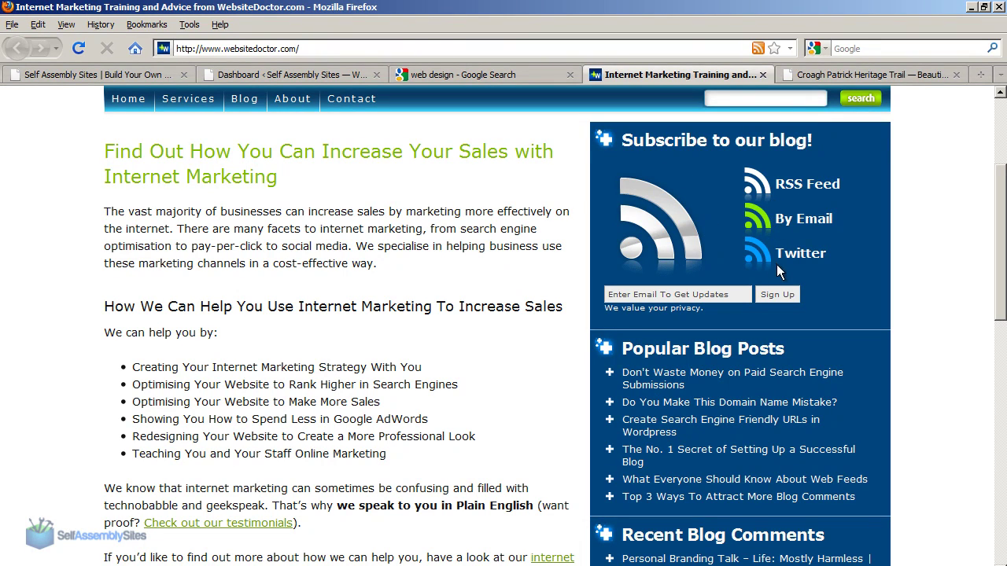
left_click(734, 301)
left_click_drag(999, 249, 995, 157)
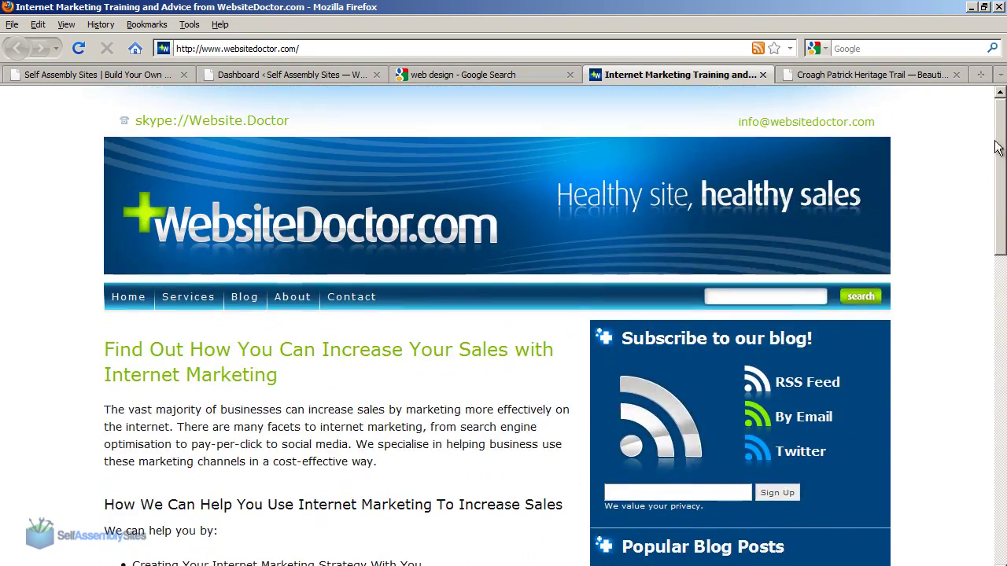
View the Google results page for "web design" and examine how its side columns are laid out
left_click(518, 74)
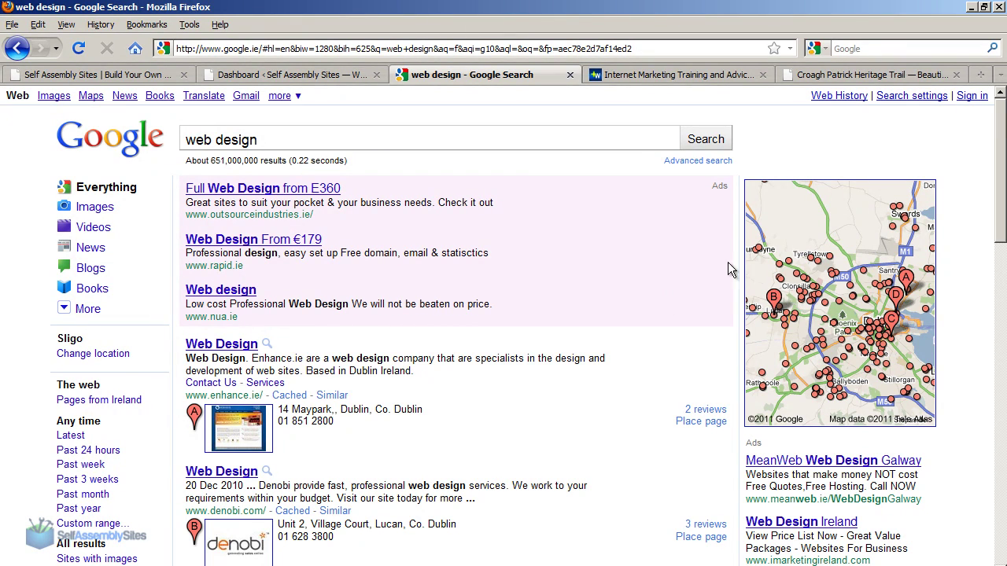
left_click_drag(997, 147, 854, 164)
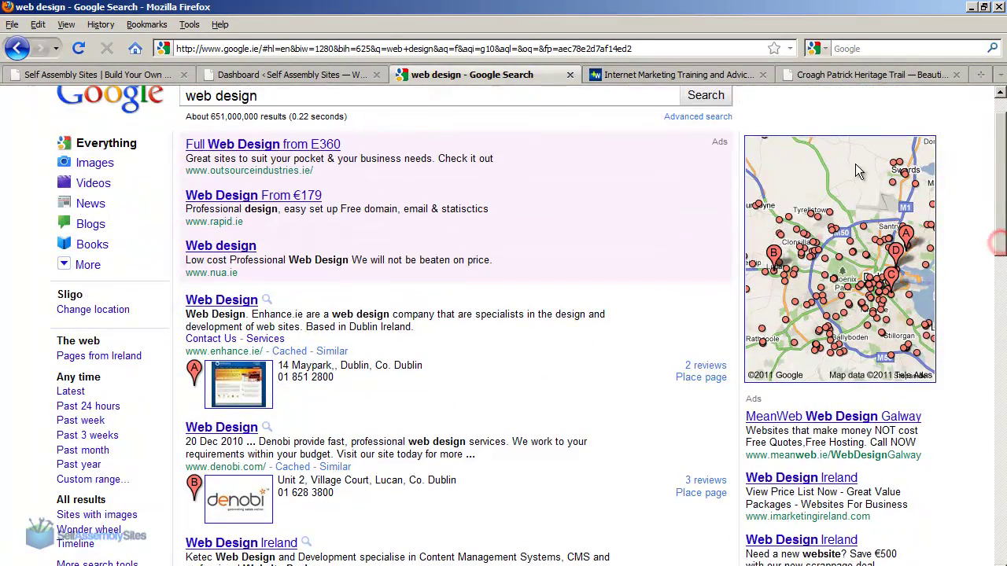
left_click_drag(999, 161, 995, 145)
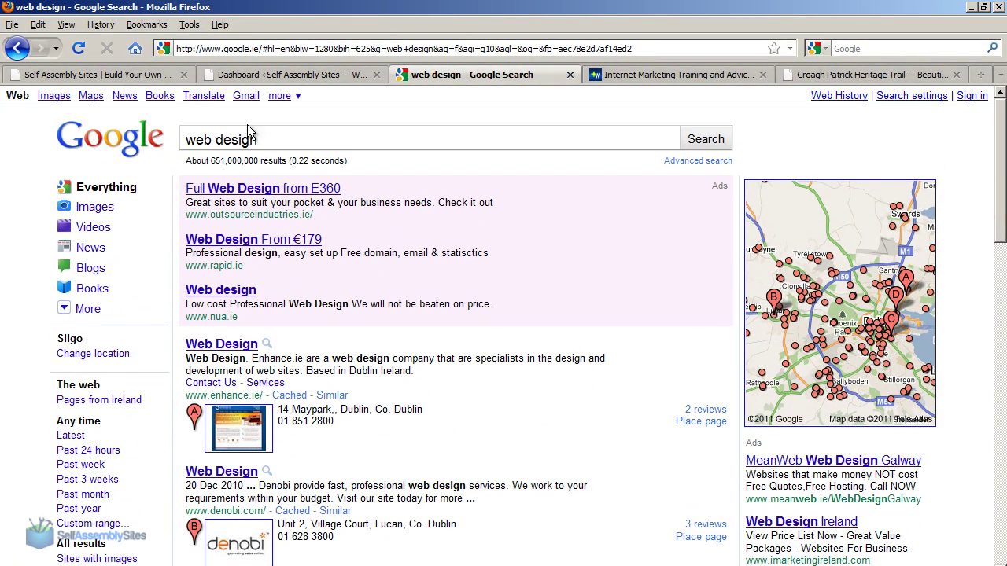
Examine the Self Assembly Sites home page sidebar with its search box, Archives and Meta sections
left_click(169, 75)
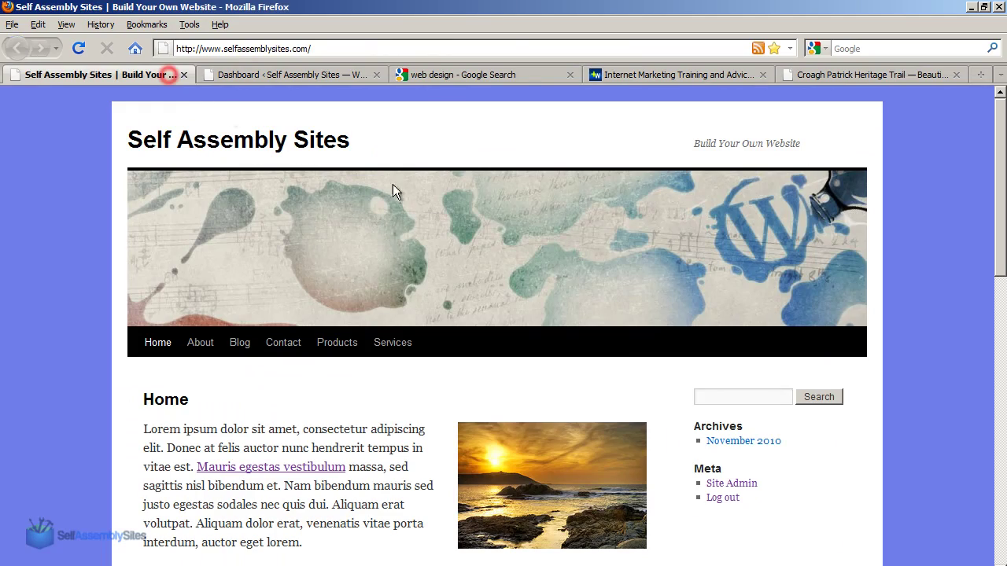
left_click_drag(1001, 201, 927, 279)
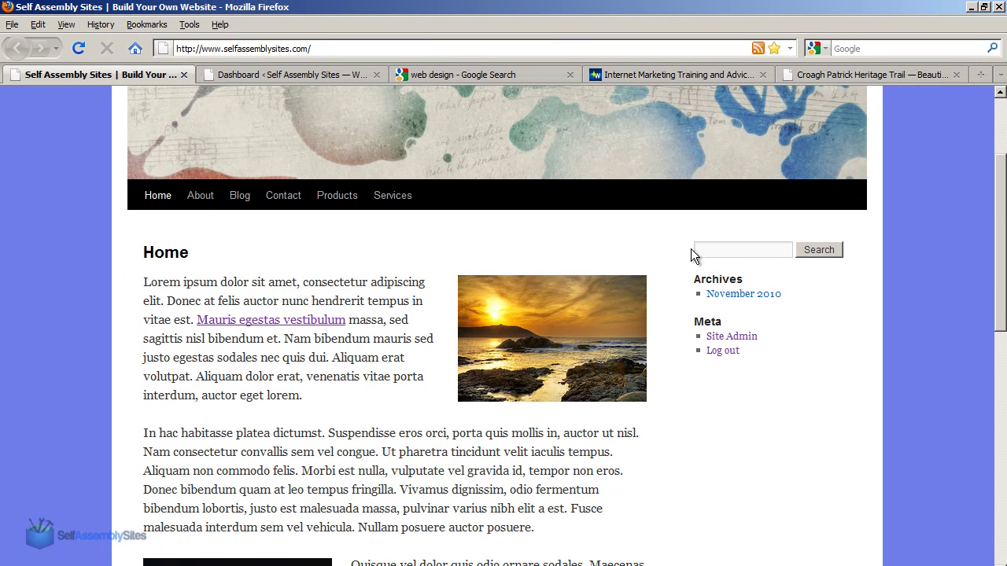
left_click(739, 294)
left_click_drag(696, 314, 762, 348)
left_click(770, 362)
Open the Widgets page in the site's WordPress admin and look over the available widgets and widget areas
left_click(311, 77)
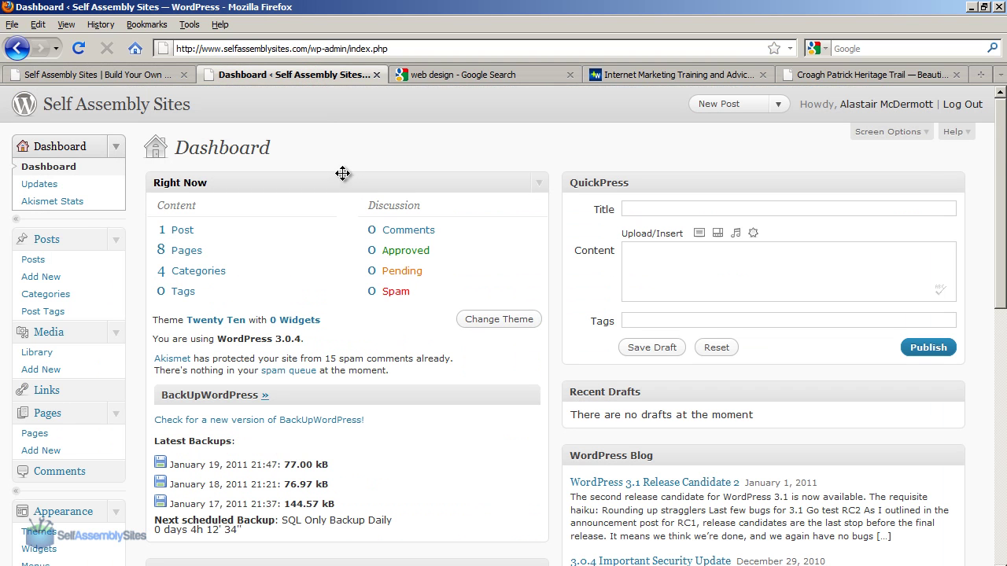
left_click_drag(996, 132, 1000, 217)
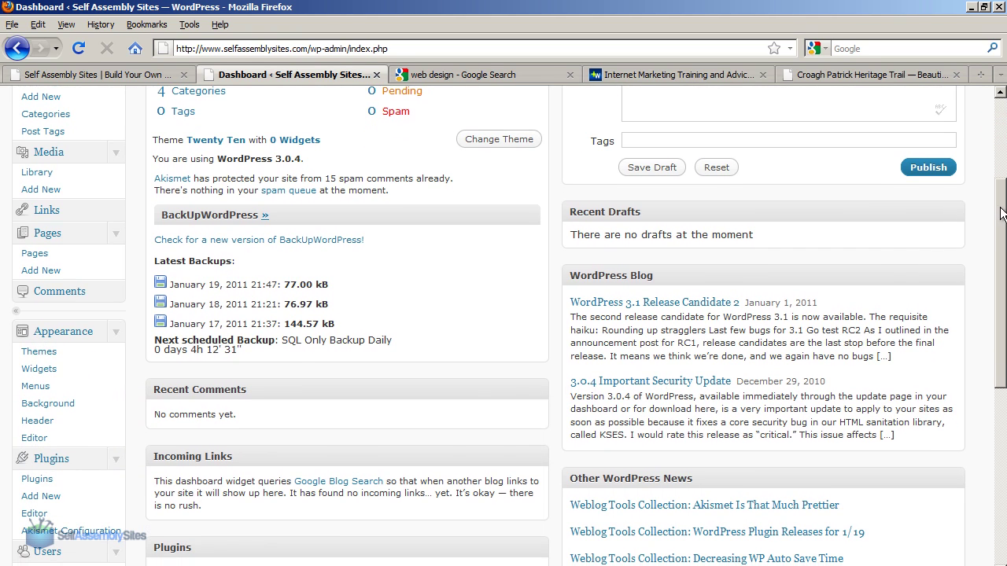
left_click(42, 371)
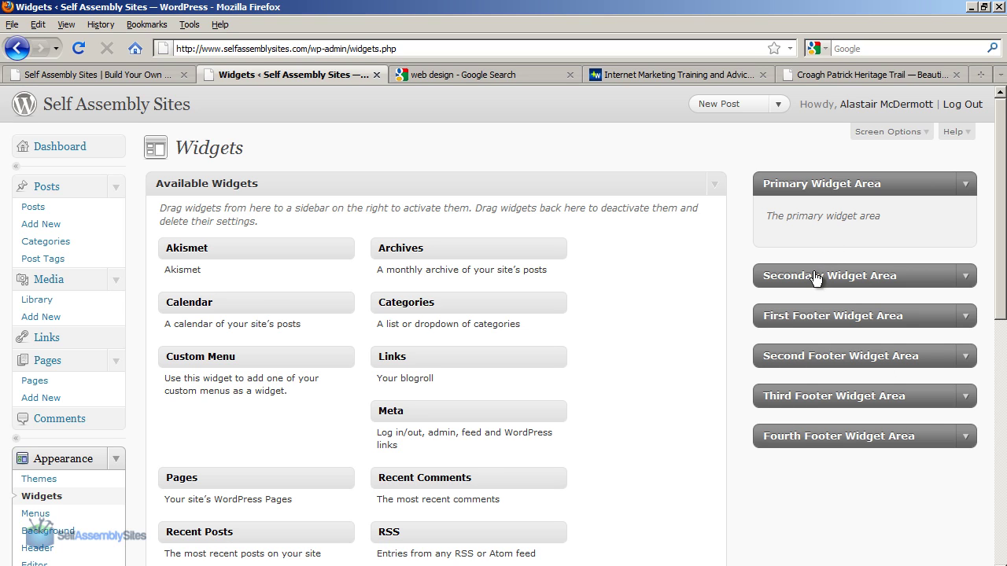
left_click_drag(998, 136, 1005, 181)
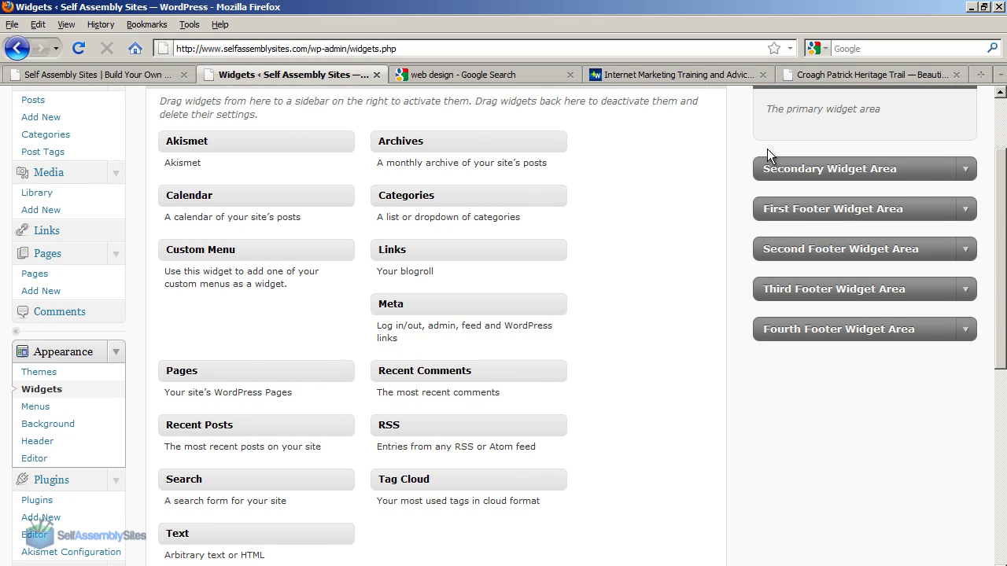
left_click_drag(996, 207, 999, 175)
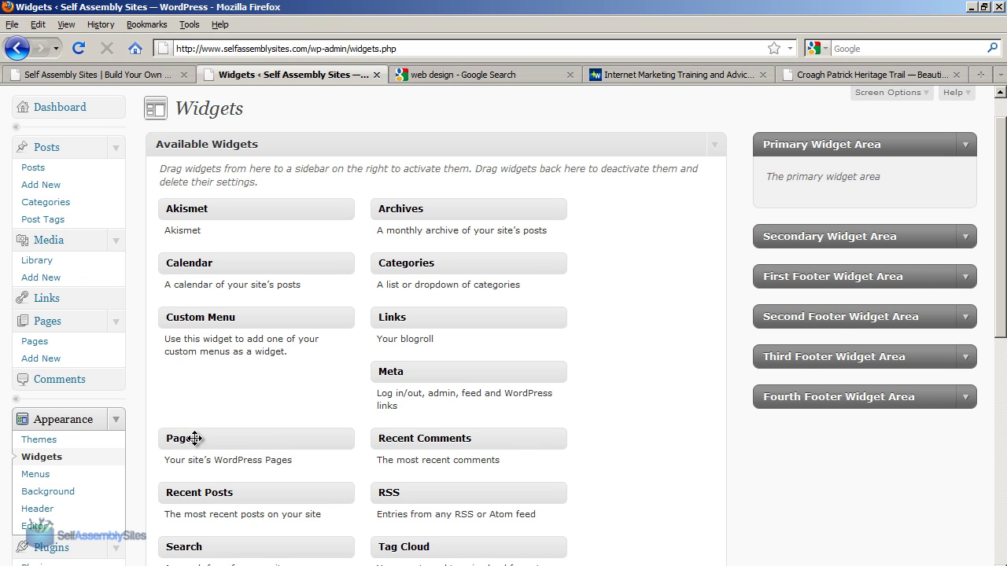
Add a Pages widget to the Primary Widget Area with the title Site Navigation and save it
left_click_drag(226, 440, 841, 198)
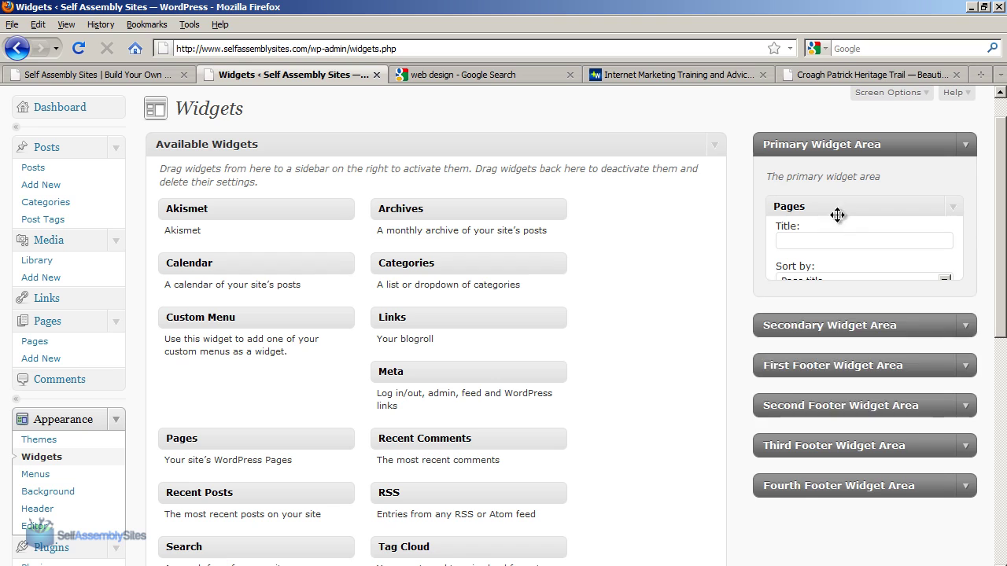
left_click(814, 246)
type("Site Na")
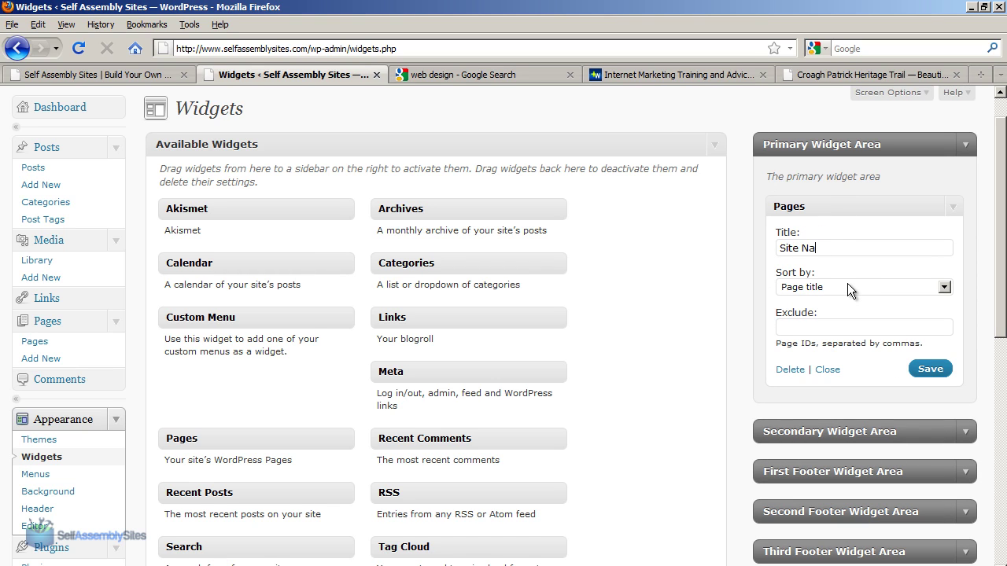
type("vigation")
left_click(926, 371)
Reload the Self Assembly Sites home page and check the page list in its sidebar
left_click(109, 79)
left_click(78, 48)
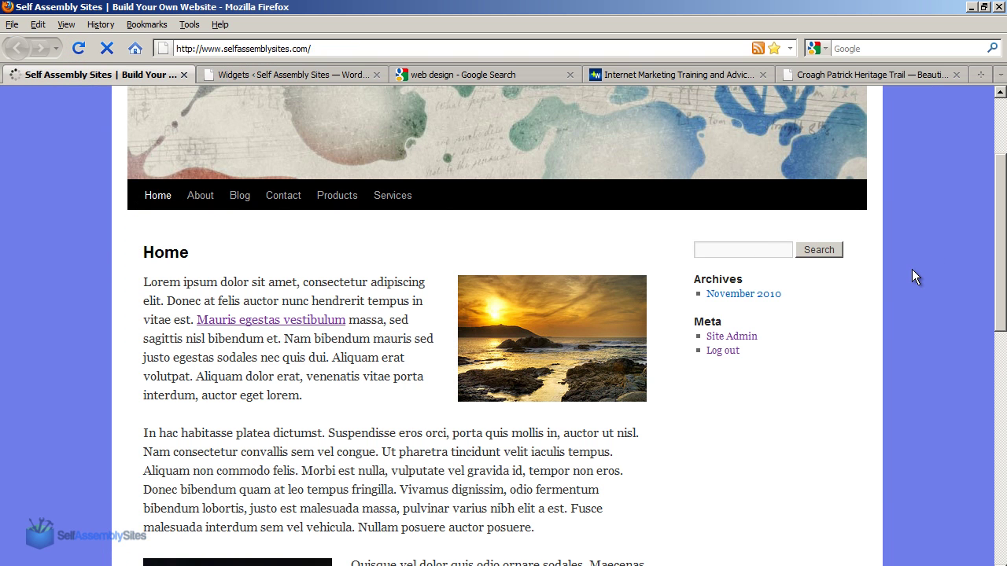
left_click_drag(994, 250, 1005, 213)
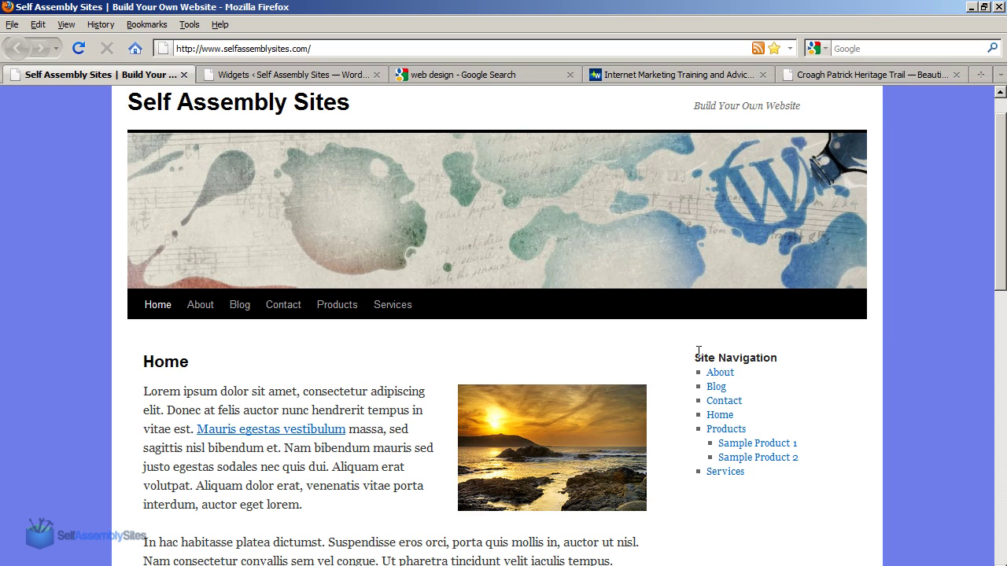
left_click_drag(693, 356, 808, 473)
left_click(820, 489)
left_click_drag(703, 368, 798, 468)
left_click(804, 478)
Change the Pages widget's title to Site Map and save it
left_click(287, 71)
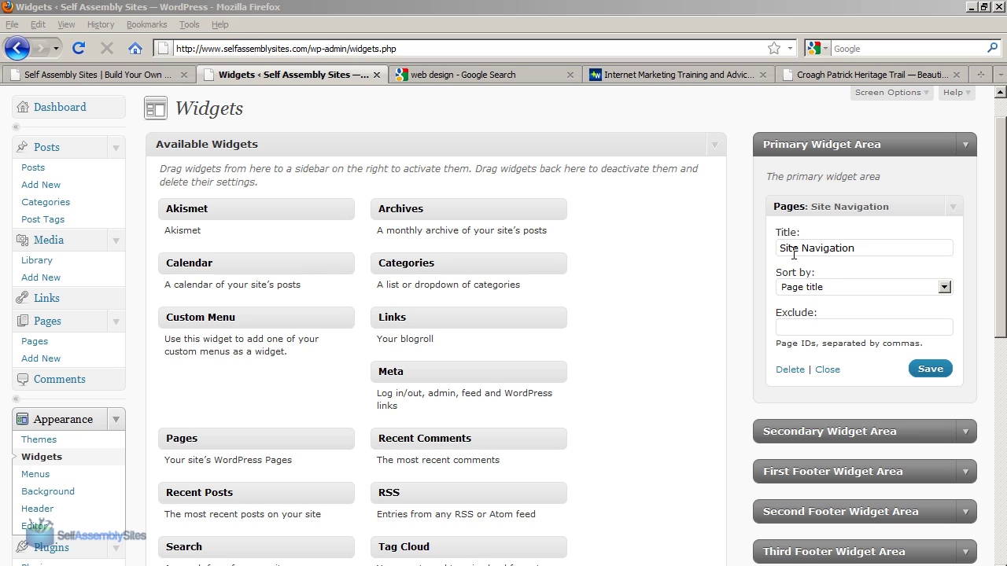
double_click(817, 248)
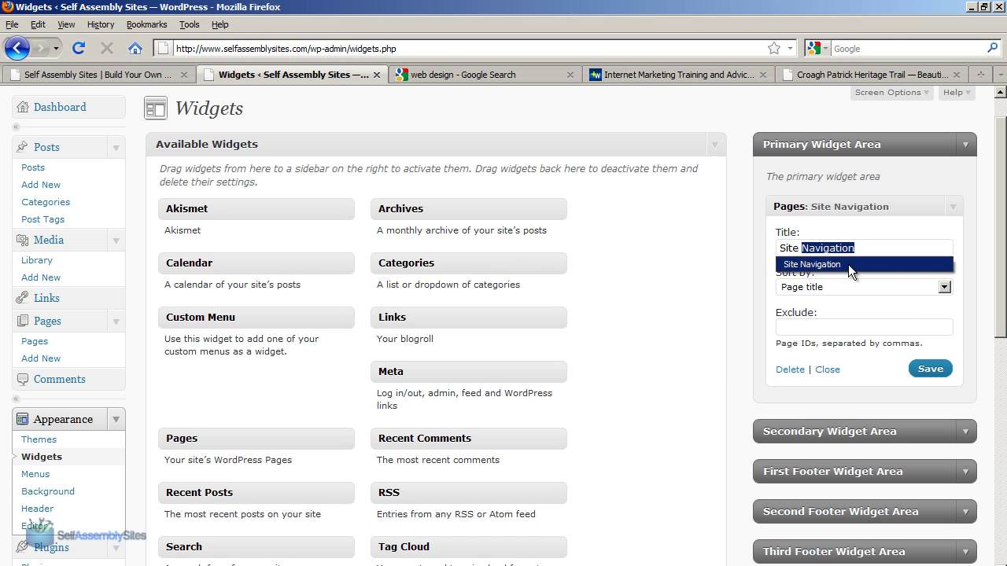
type("Map")
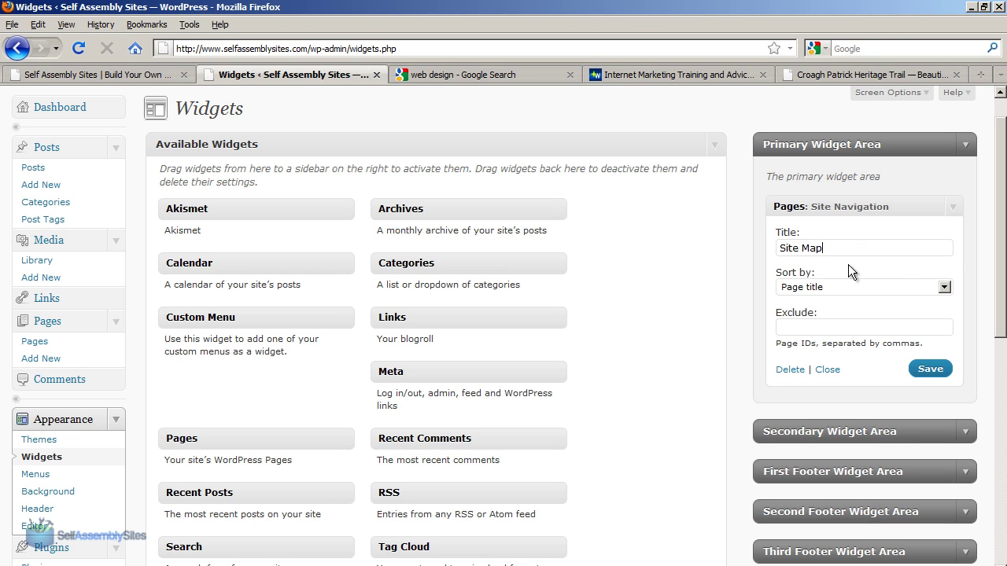
left_click(916, 369)
Reload the site's home page and check the sidebar heading above the page list
left_click(118, 75)
left_click(78, 48)
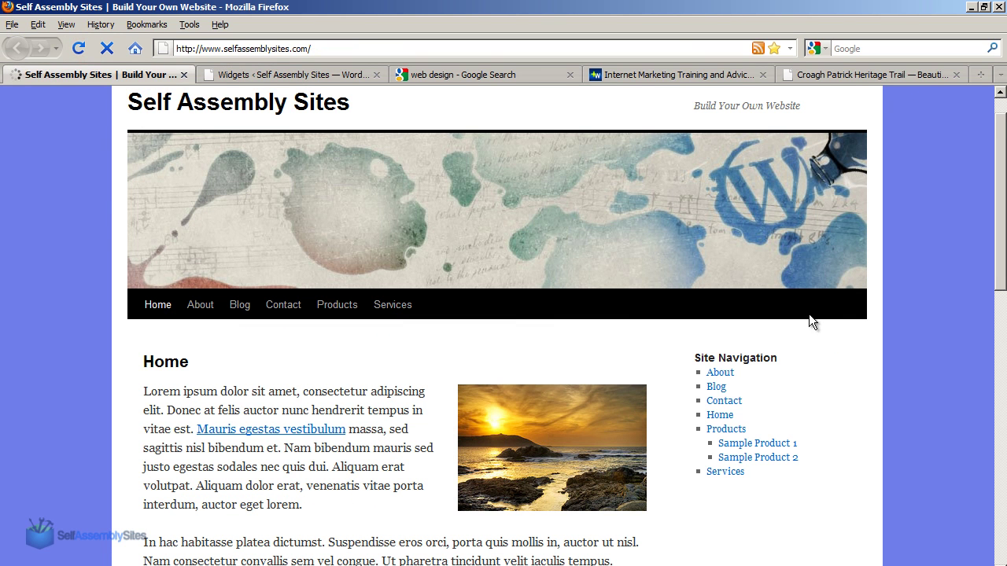
left_click_drag(692, 358, 769, 385)
left_click(779, 358)
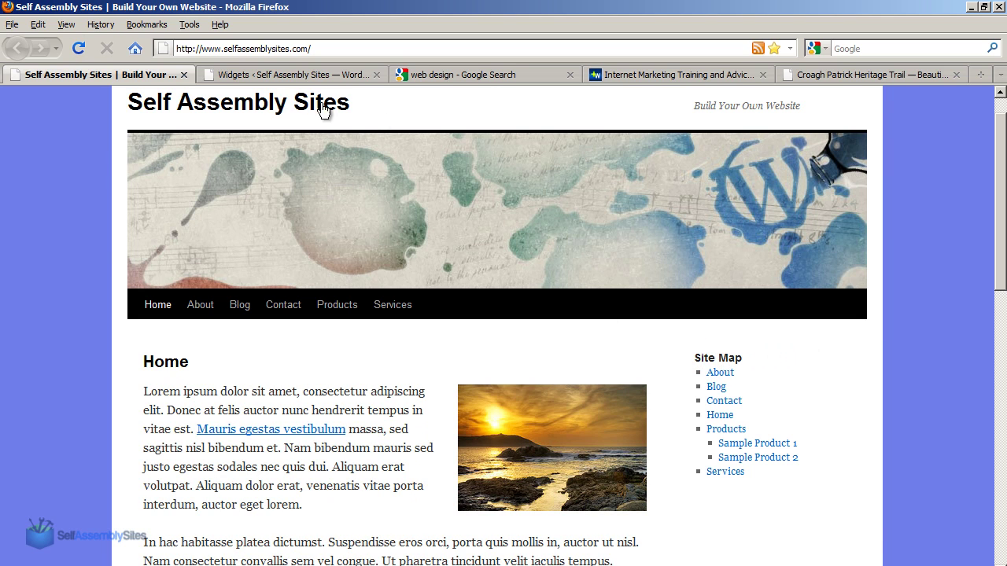
Review the Pages widget's Sort by options and look up the Contact page's ID in its edit address
left_click(310, 75)
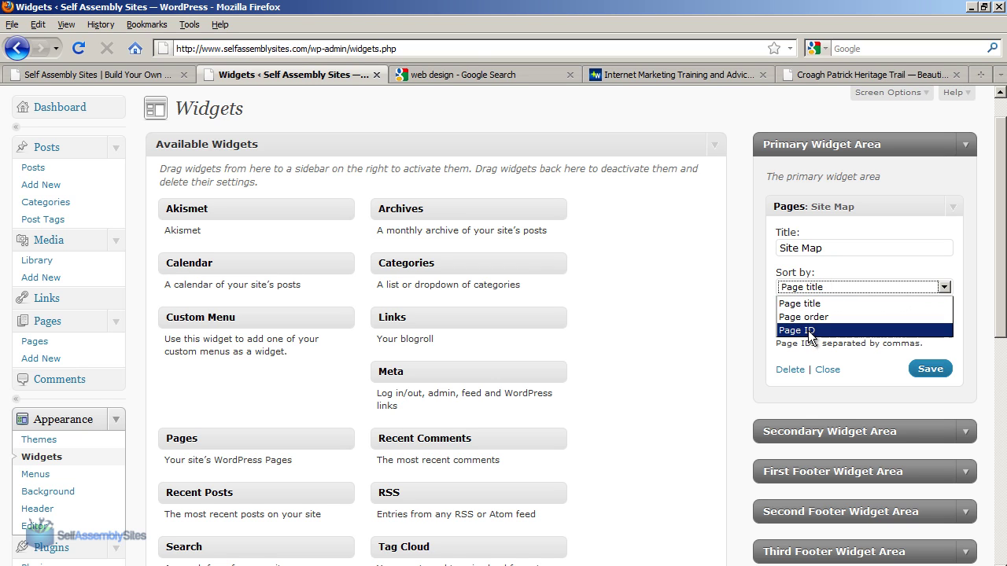
left_click(861, 354)
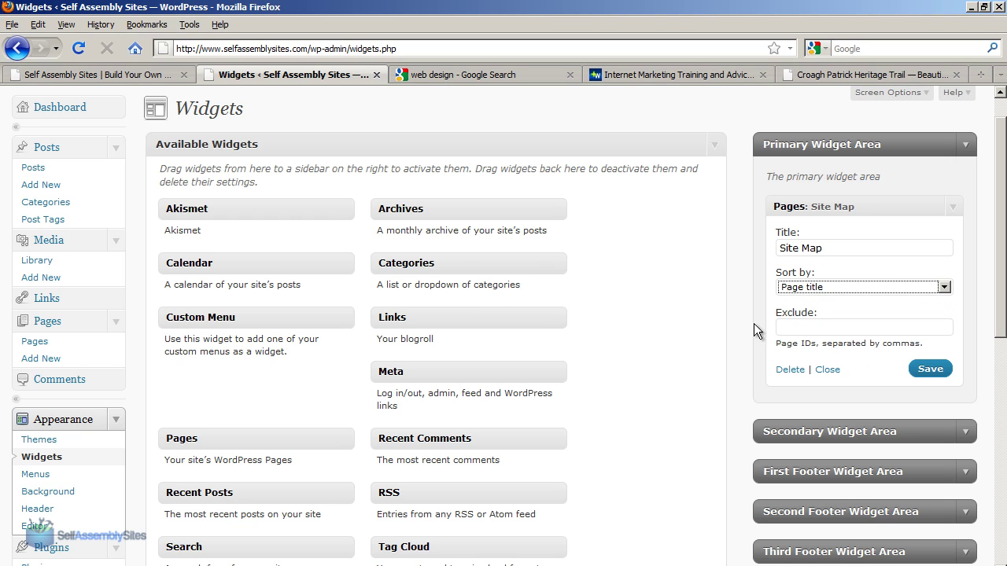
left_click(41, 339)
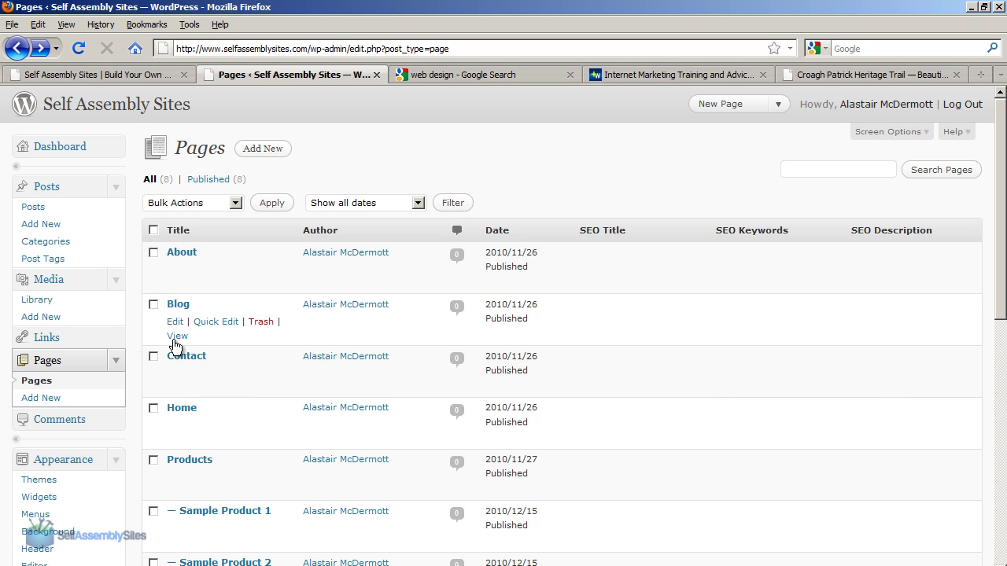
left_click(176, 376)
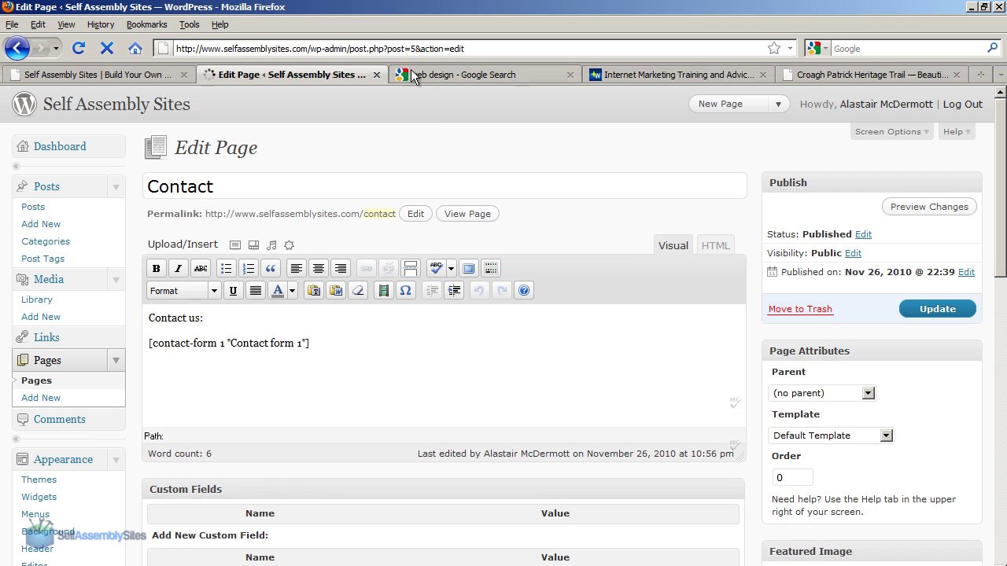
left_click(413, 48)
double_click(414, 49)
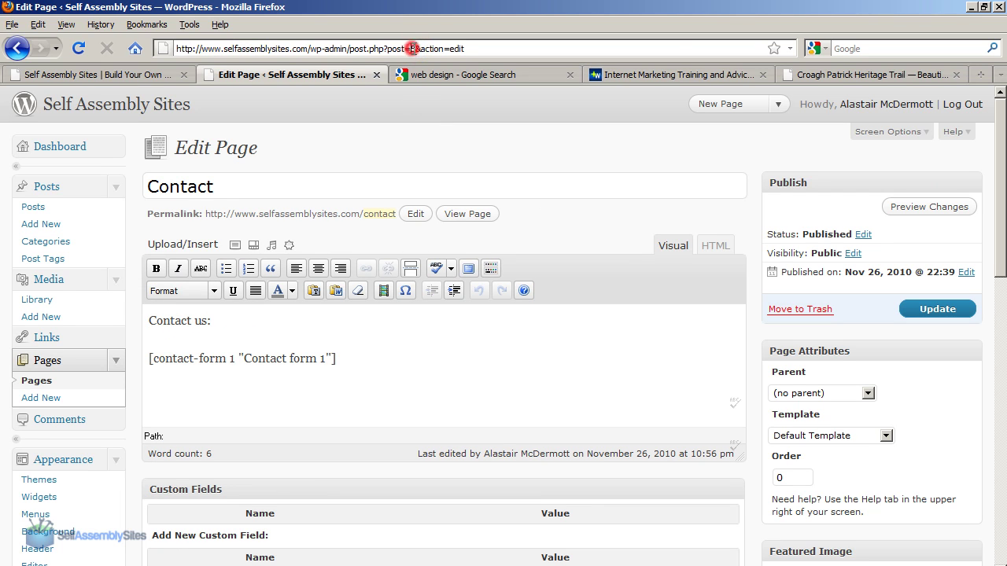
left_click(418, 48)
Exclude page ID 5 from the Pages widget, save it, and reload the site's home page to check the Site Map list
left_click(48, 498)
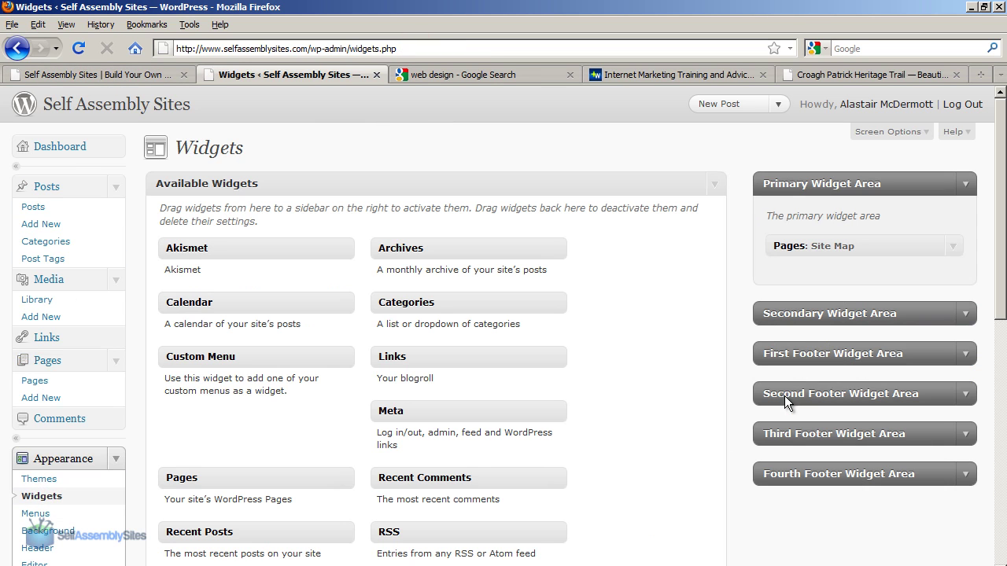
left_click(952, 246)
left_click(794, 366)
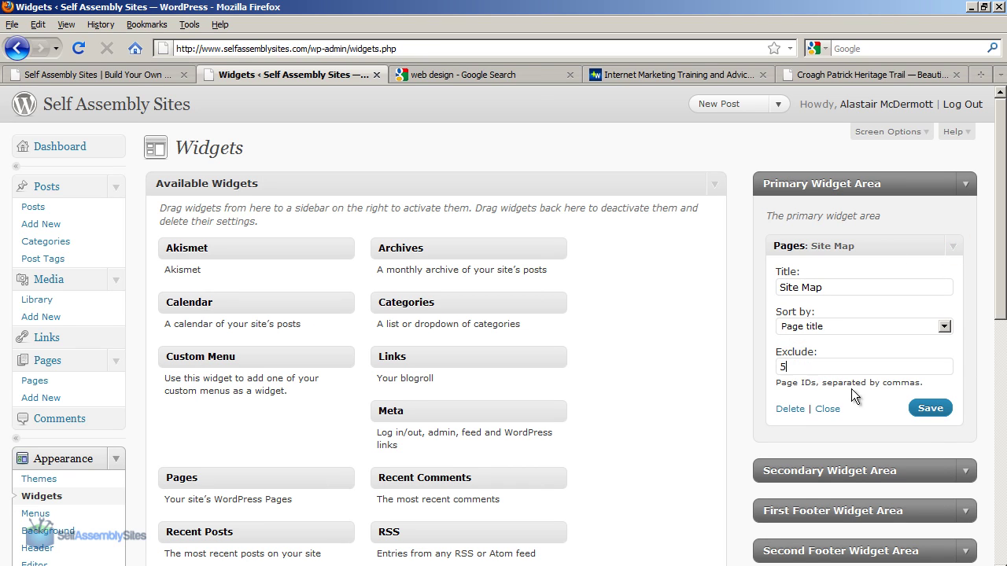
left_click(931, 407)
left_click(147, 74)
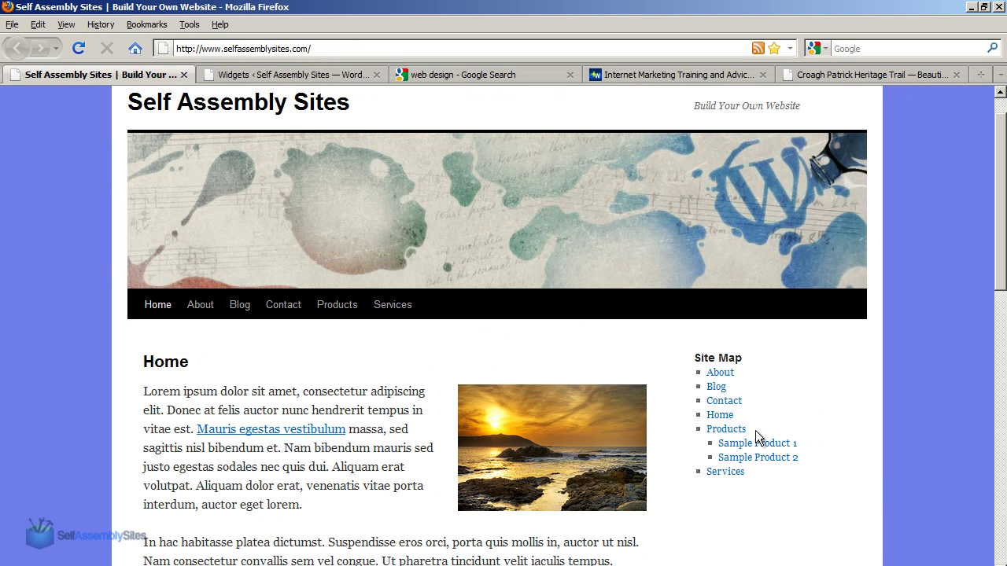
left_click(80, 50)
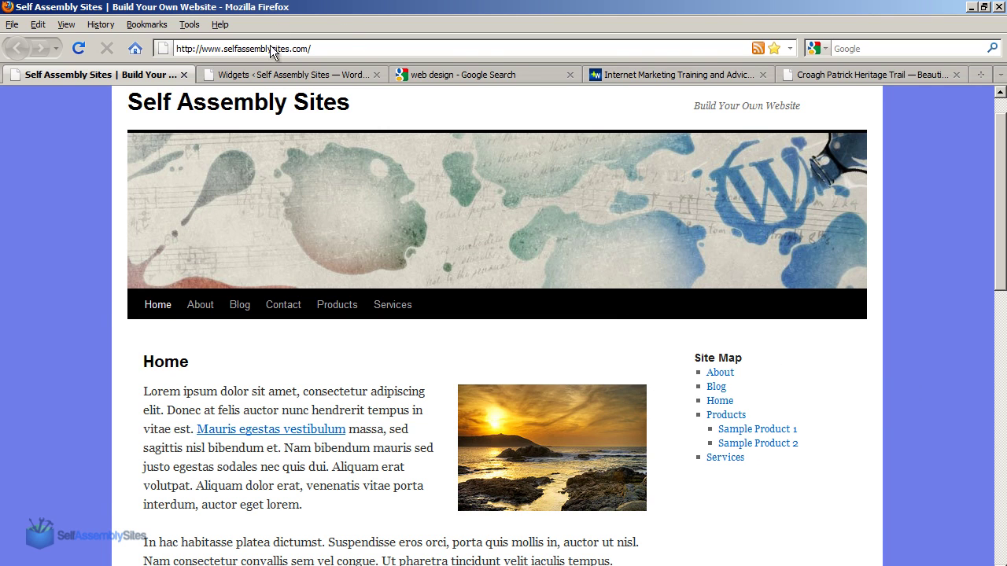
Collapse the Pages widget's settings and add the Akismet widget below it in the Primary Widget Area
left_click(271, 74)
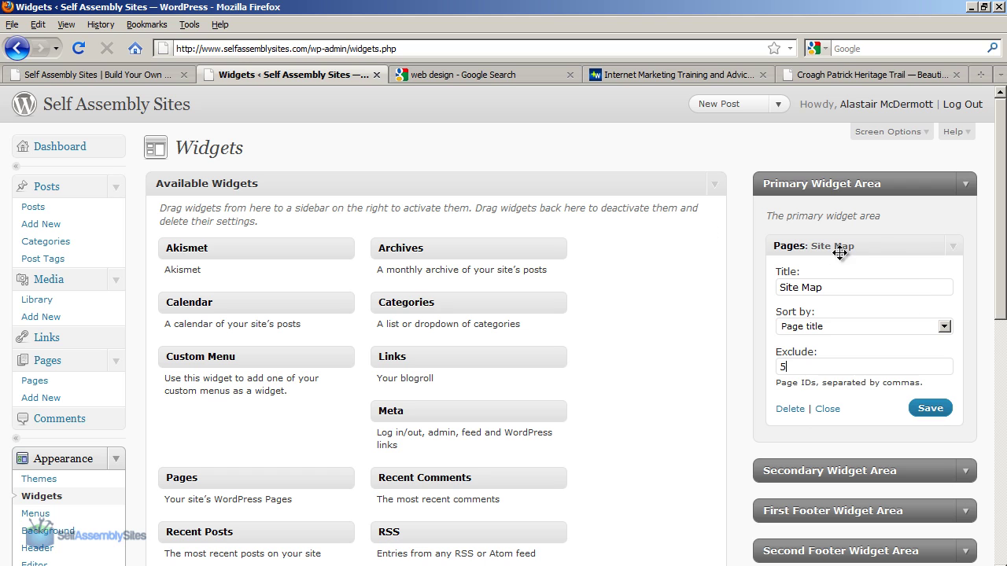
left_click(952, 250)
left_click_drag(1001, 220, 1001, 241)
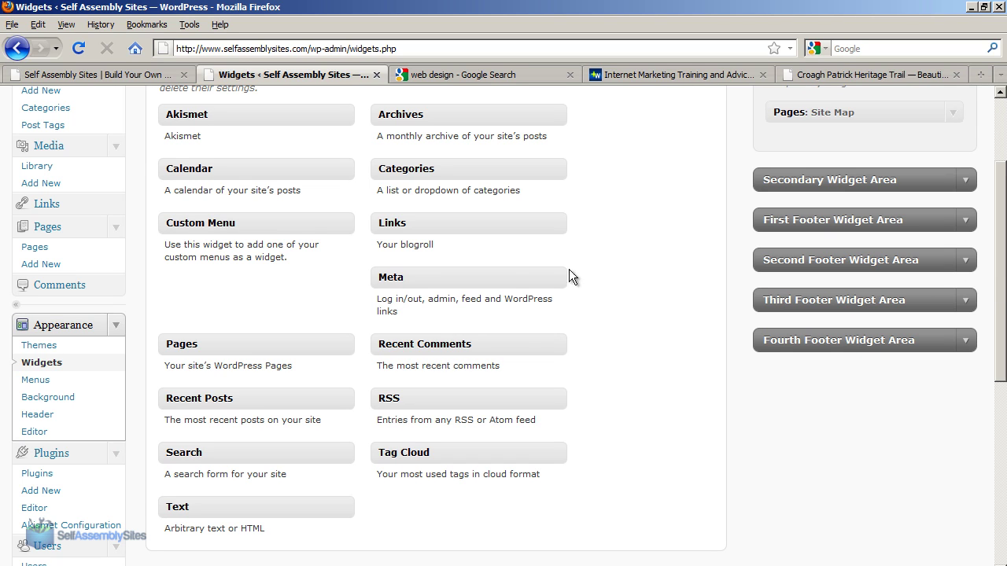
left_click_drag(222, 117, 814, 155)
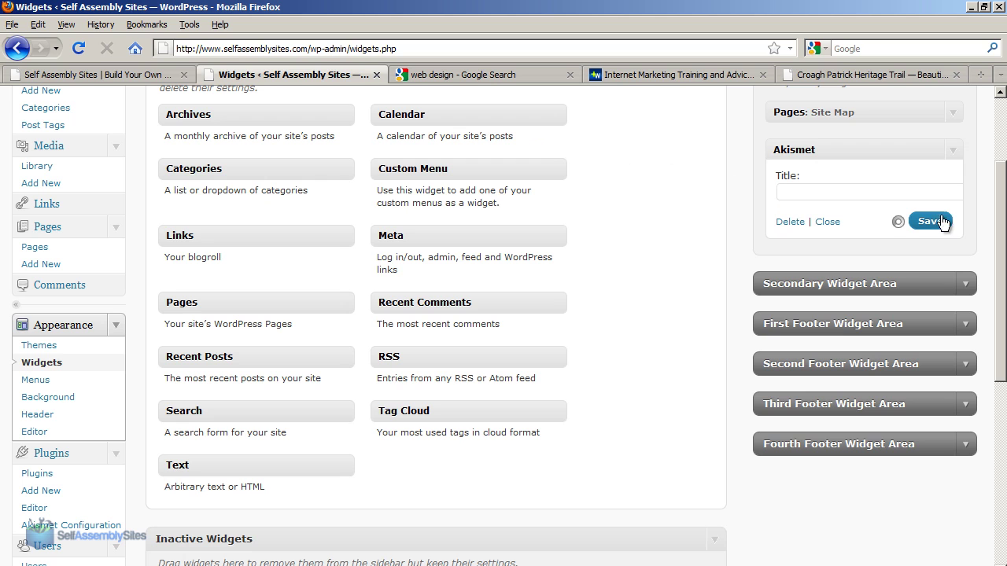
Reload the site's home page and examine the Akismet widget in the sidebar
left_click(144, 72)
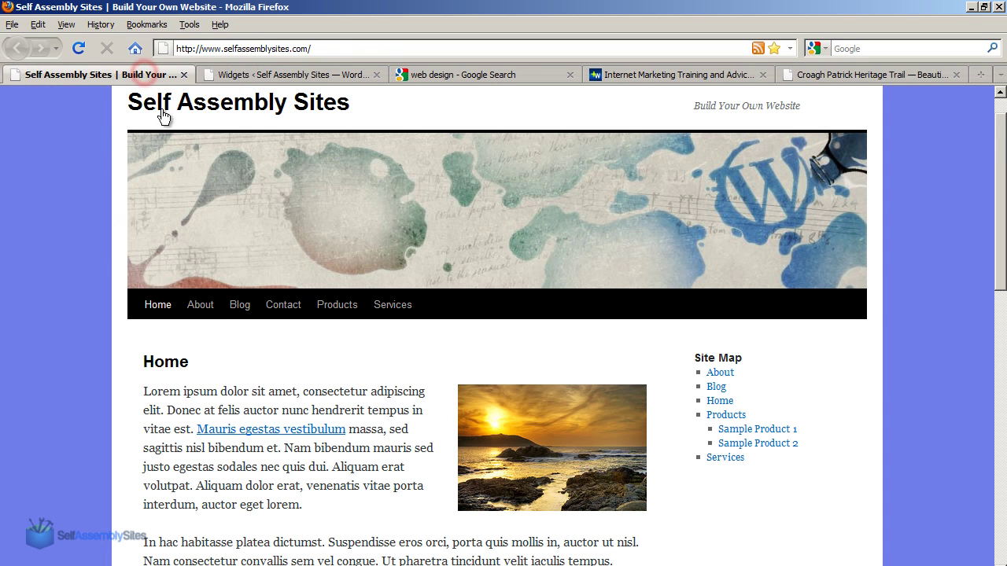
left_click(78, 48)
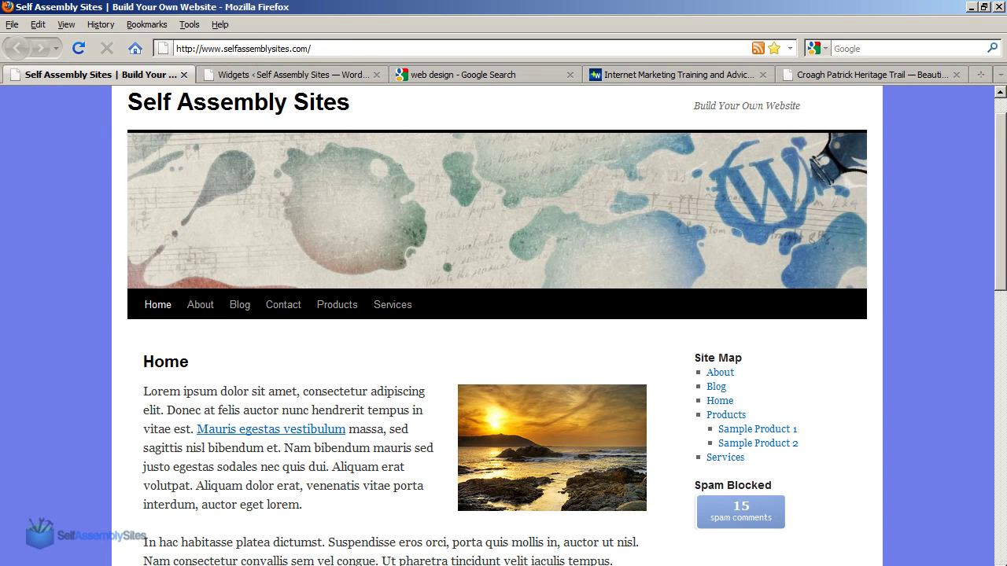
scroll(1002, 265, "down", 3)
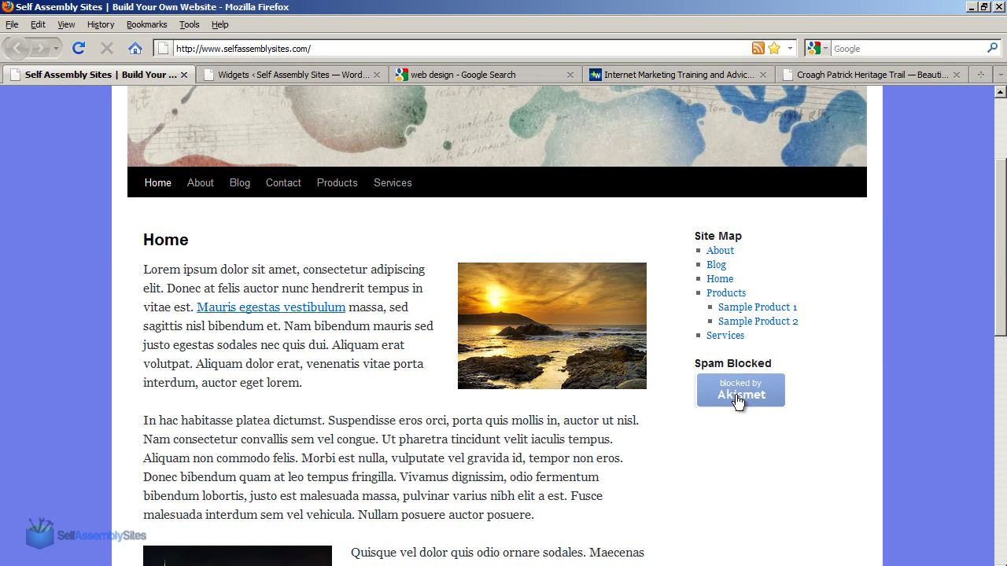
Add a Search widget titled Search below Pages in the Primary Widget Area, save it, and check it on the reloaded home page
left_click(218, 76)
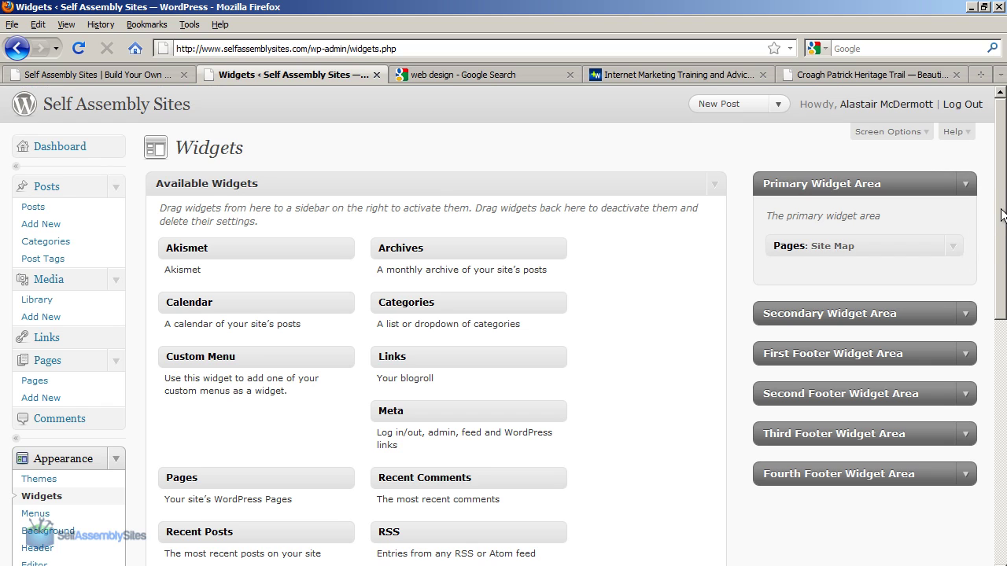
scroll(1000, 209, "down", 3)
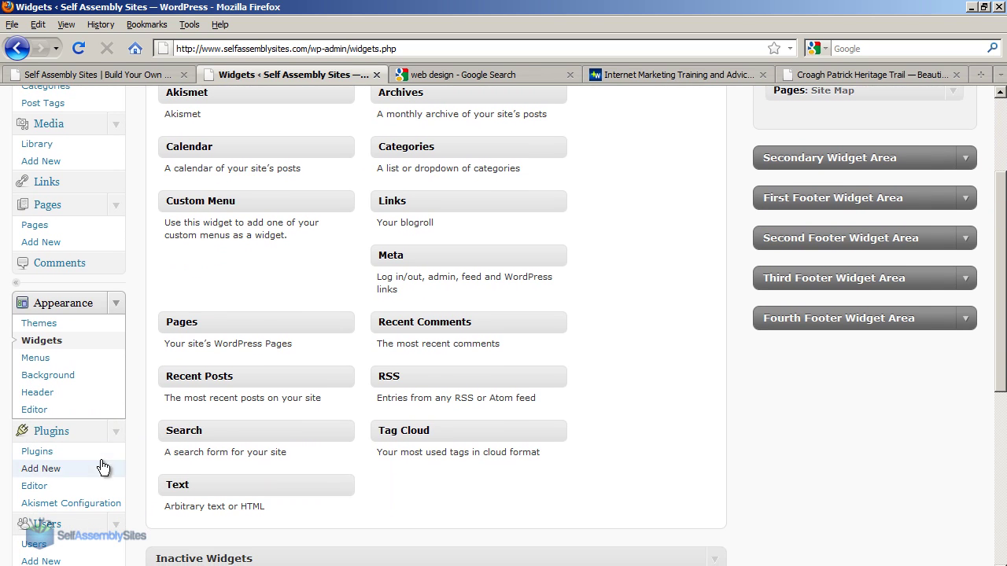
left_click_drag(247, 435, 848, 131)
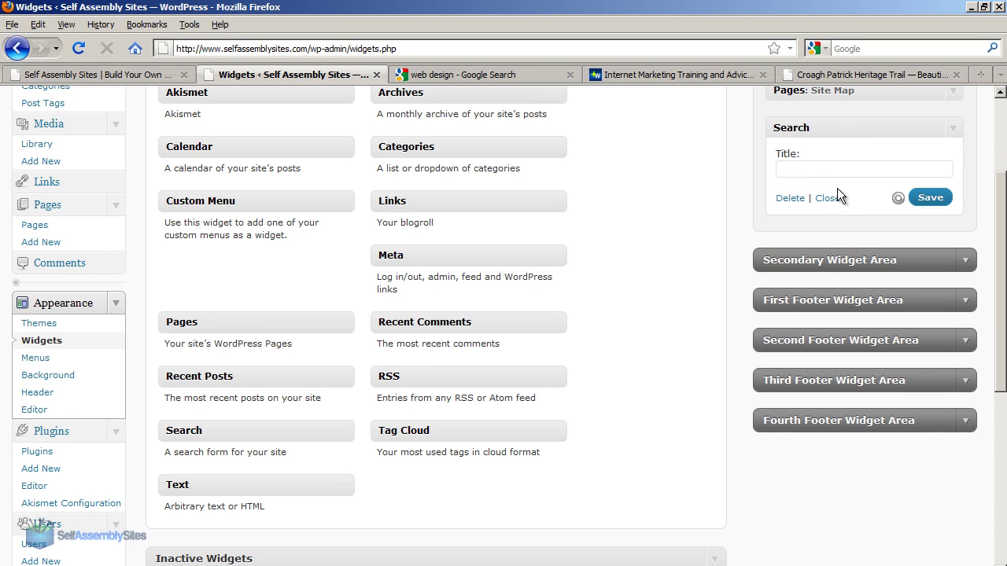
left_click(832, 170)
type("Search")
left_click(930, 197)
left_click(158, 75)
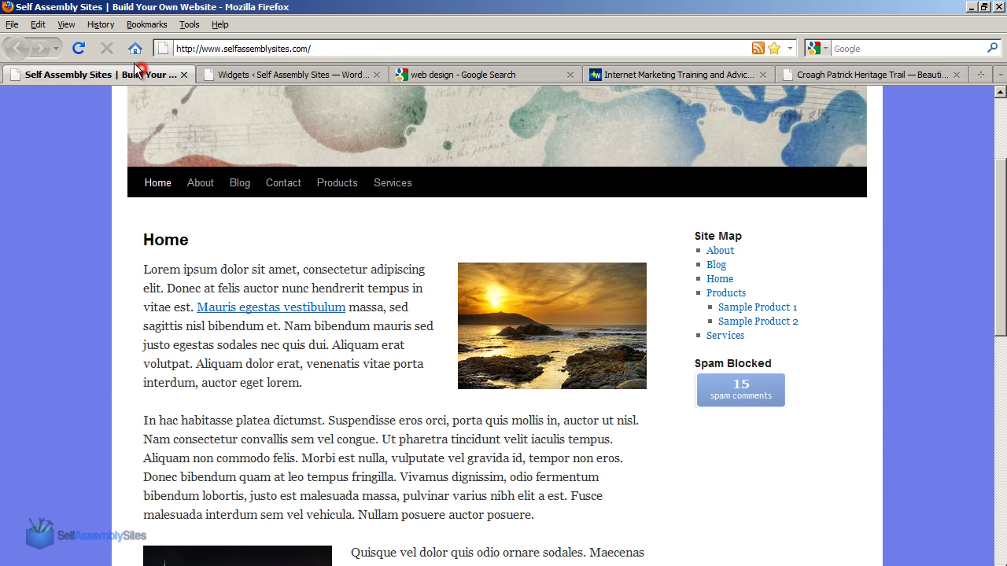
left_click(78, 48)
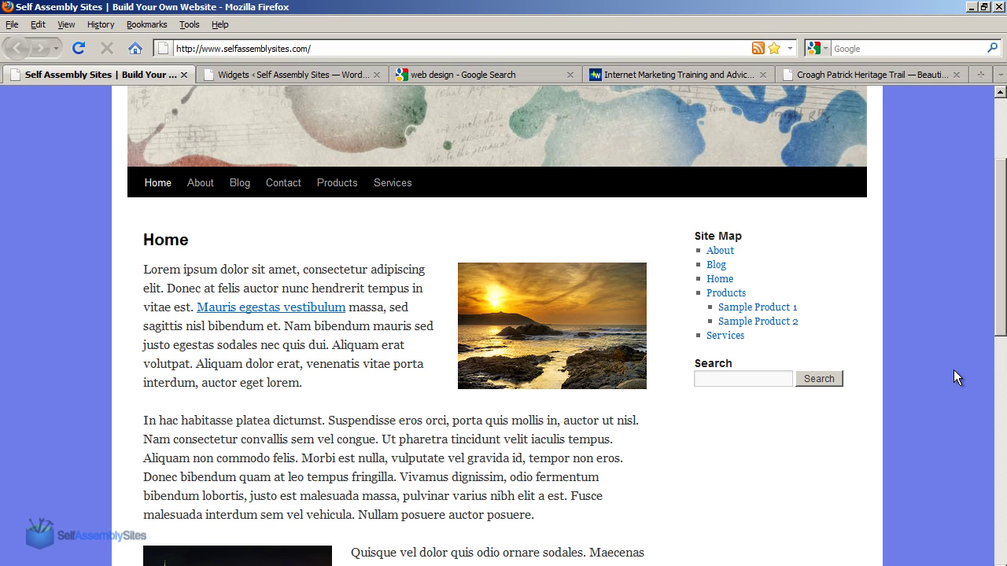
Add a Text widget below Search, titled Important Note, reading "All visitors to the site should check in at reception.", and save it
left_click(229, 75)
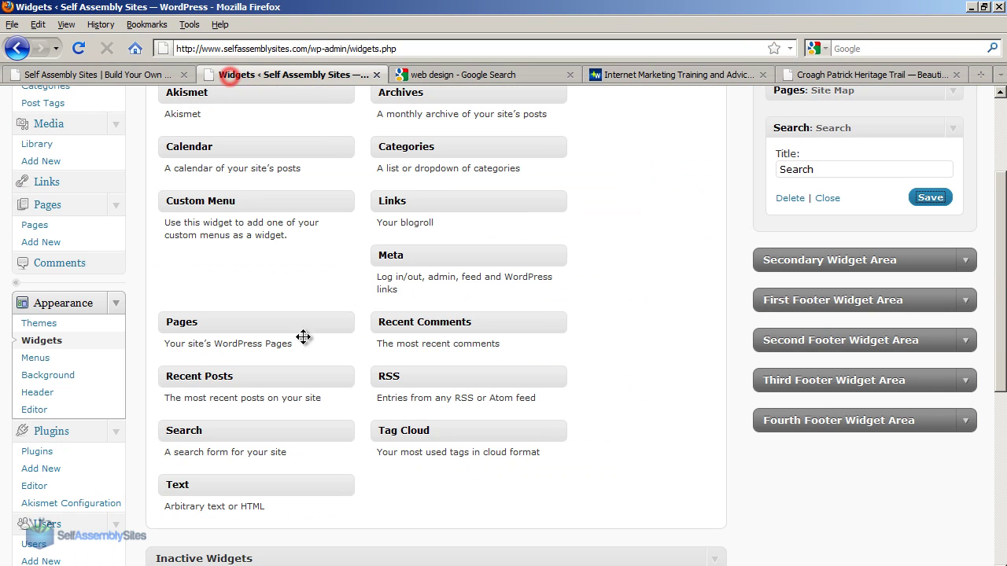
left_click_drag(205, 484, 821, 292)
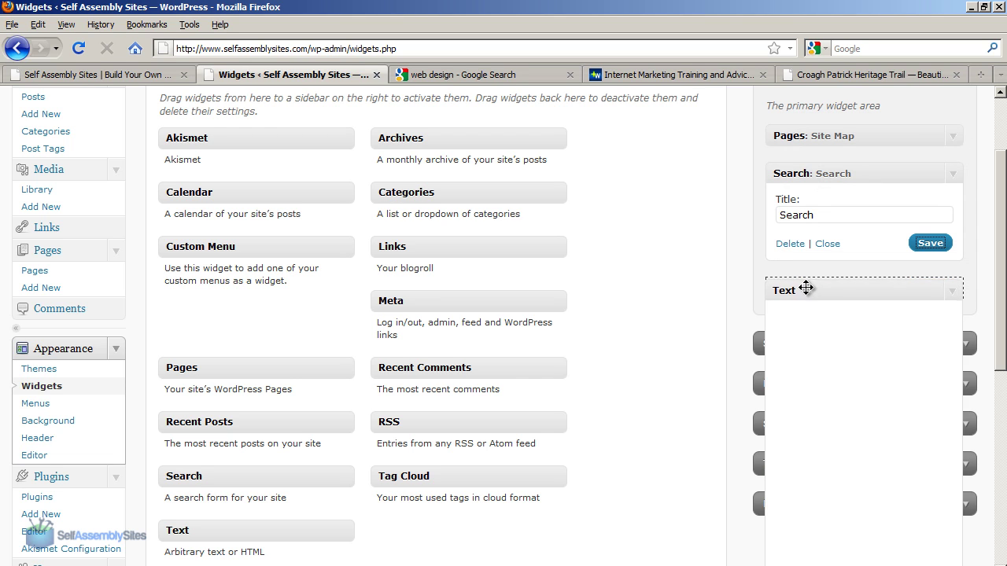
left_click(953, 288)
left_click(758, 327)
type("Important Note")
left_click(845, 385)
type("Al")
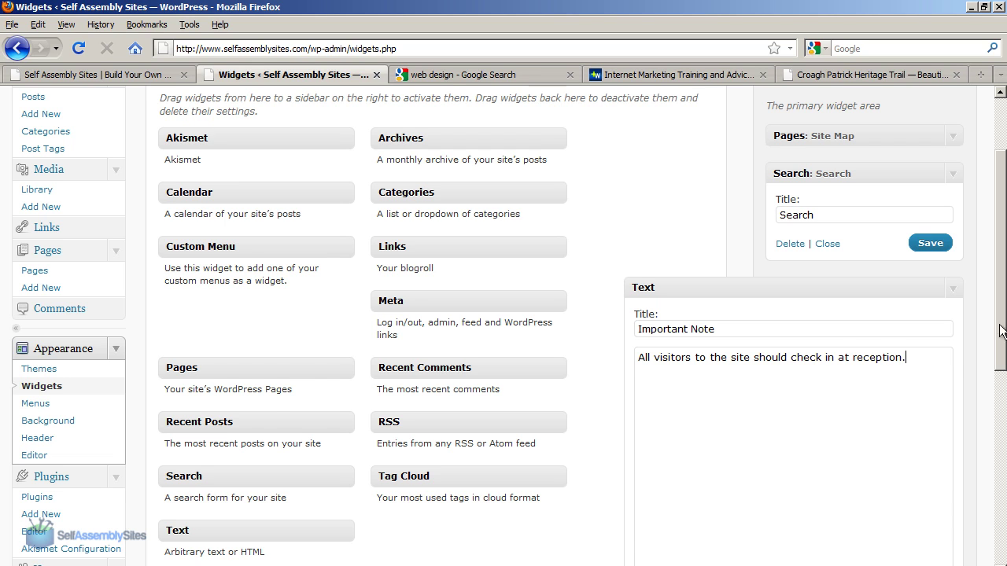
left_click_drag(1001, 330, 1002, 382)
left_click(918, 529)
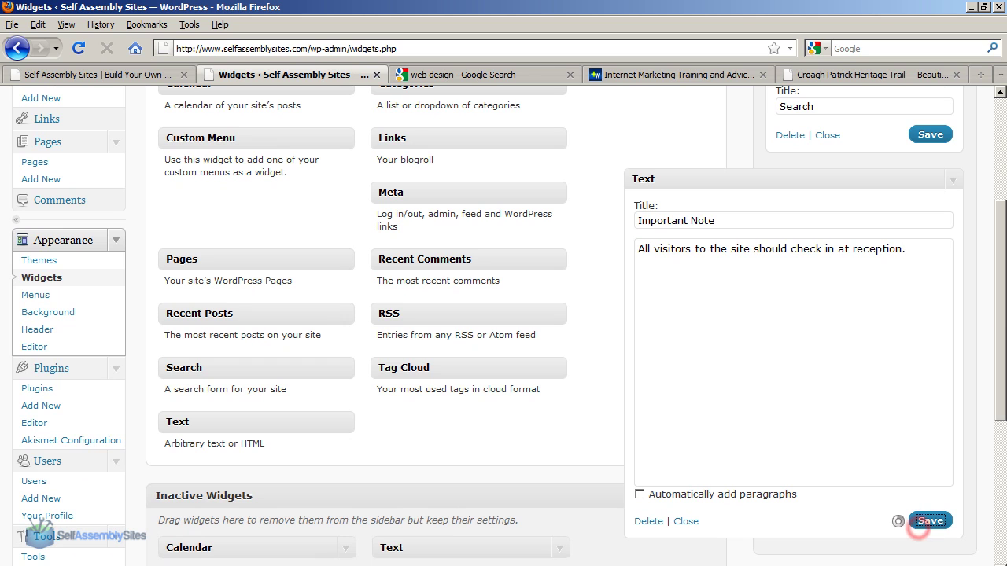
Reload the site's home page and check the Important Note text in the sidebar
left_click(107, 72)
left_click(80, 49)
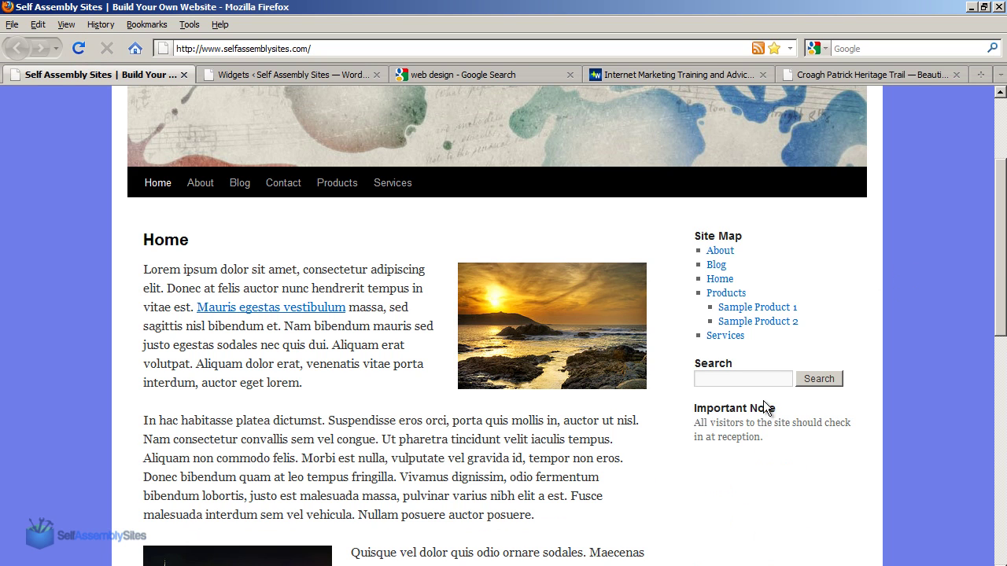
left_click_drag(703, 408, 798, 443)
left_click(818, 448)
scroll(698, 336, "up", 2)
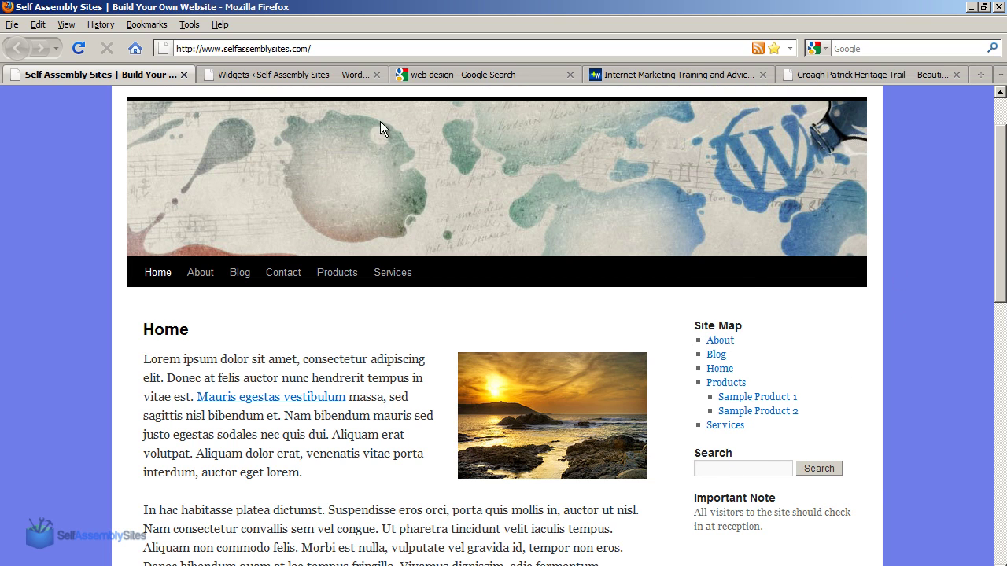
Return to the widget settings, review the Important Note Text widget's contents, and collapse it
left_click(346, 75)
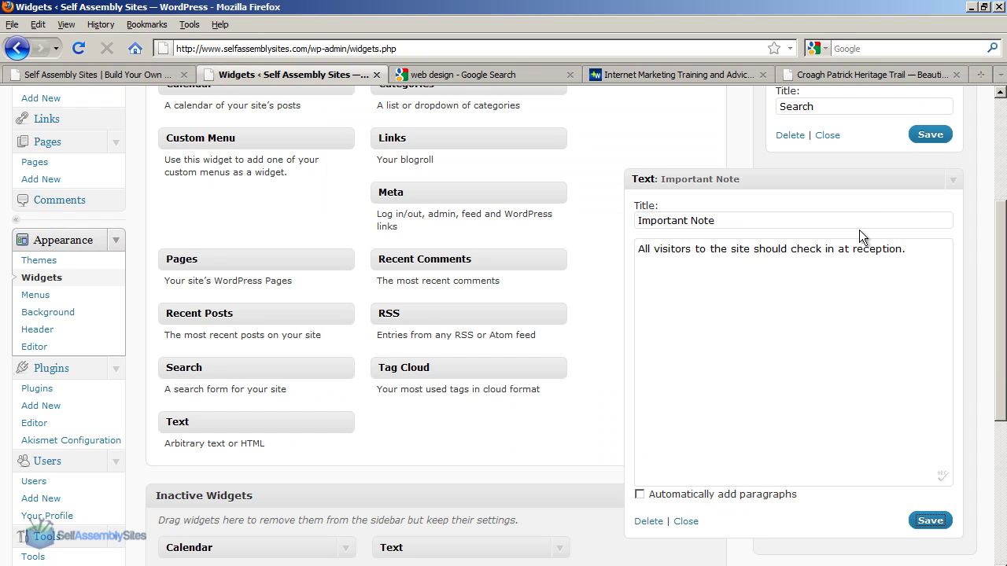
left_click(953, 180)
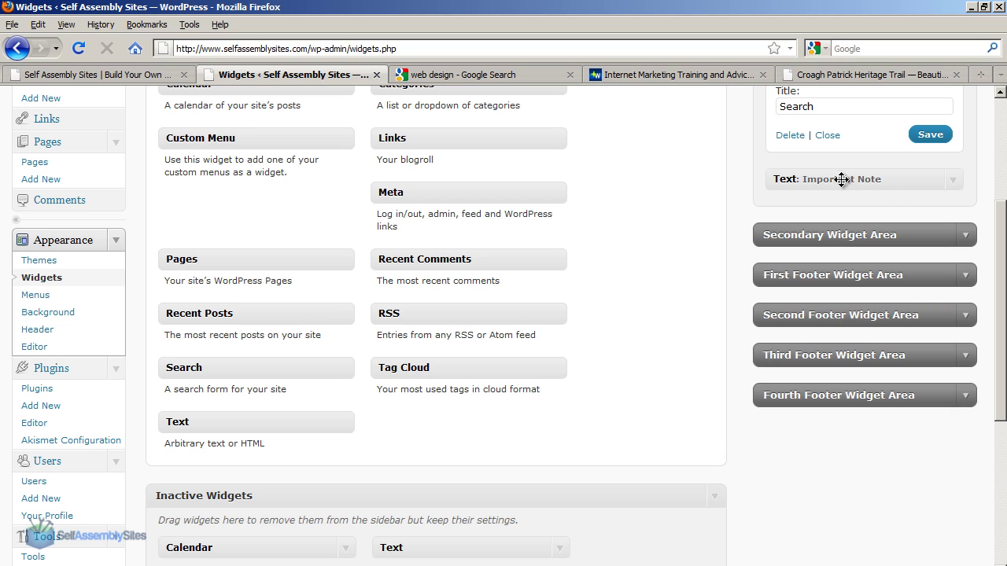
left_click_drag(1000, 248, 1001, 224)
left_click(952, 217)
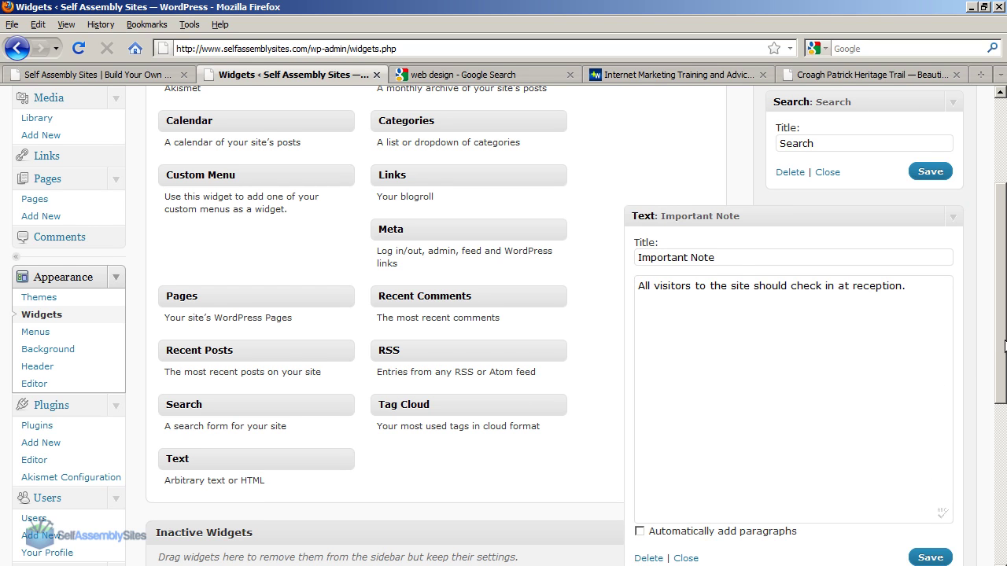
left_click_drag(1003, 346, 1002, 358)
left_click(947, 188)
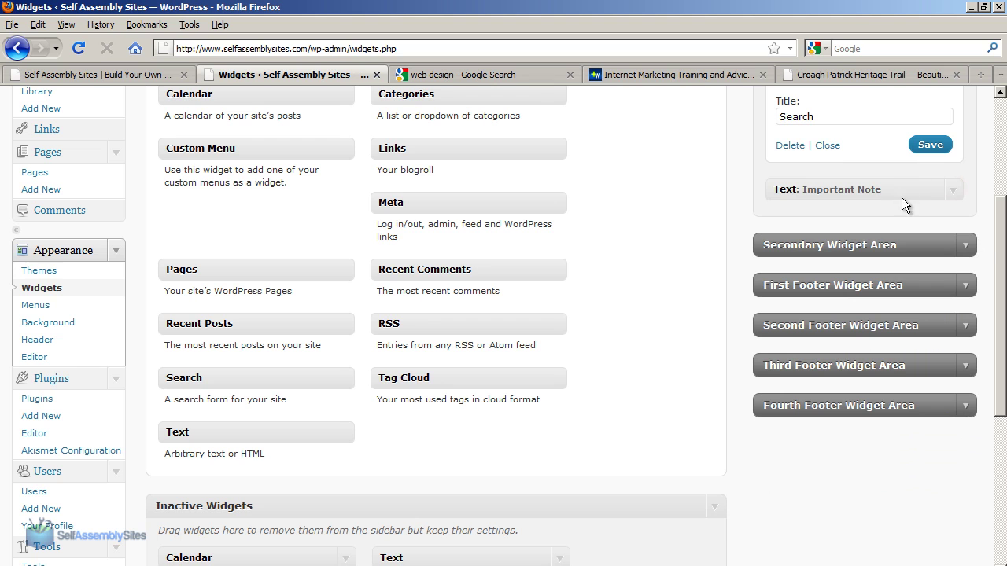
Move the Important Note Text widget from the Primary Widget Area to Inactive Widgets, keeping its settings
left_click_drag(1001, 219, 1004, 260)
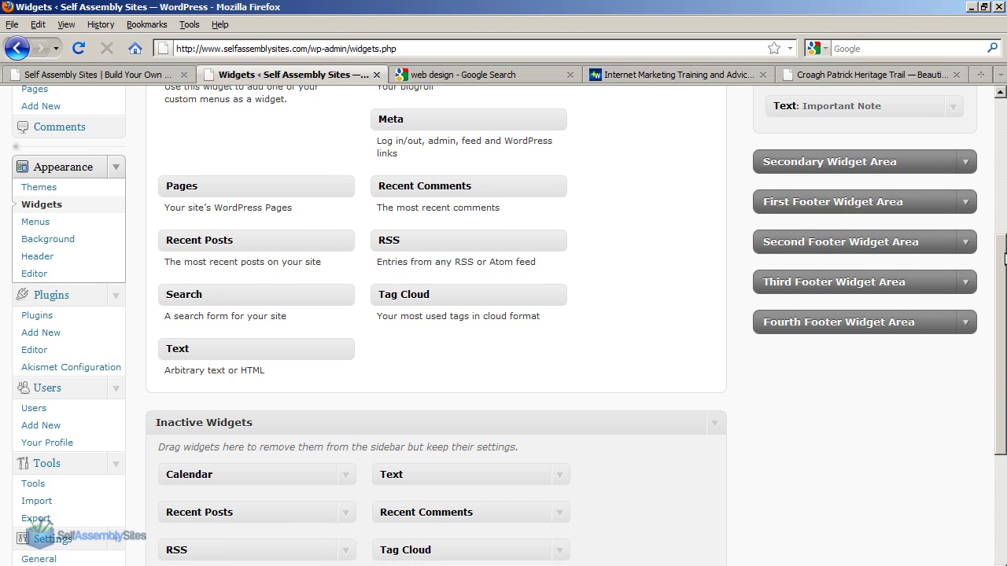
left_click_drag(817, 106, 208, 474)
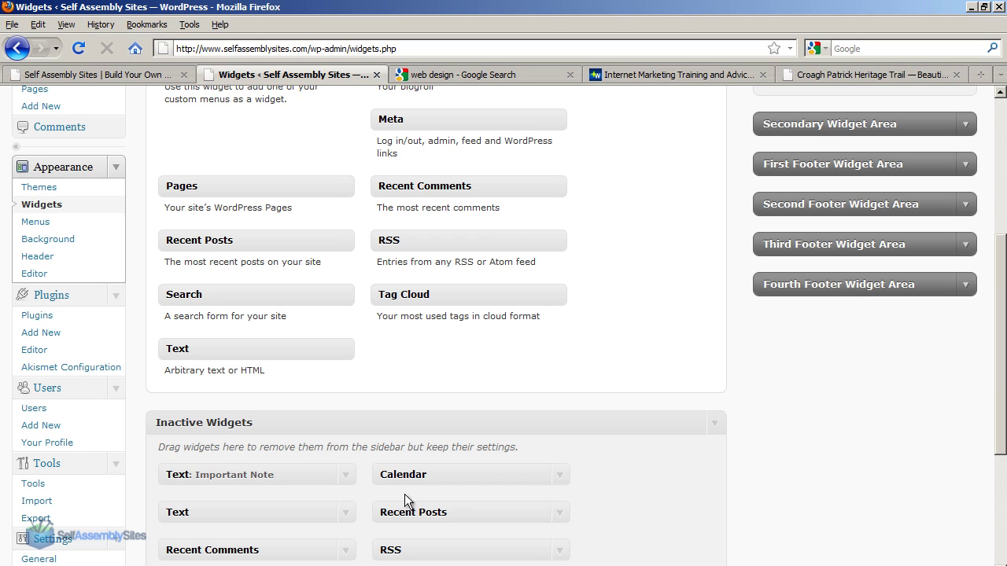
scroll(1000, 391, "down", 3)
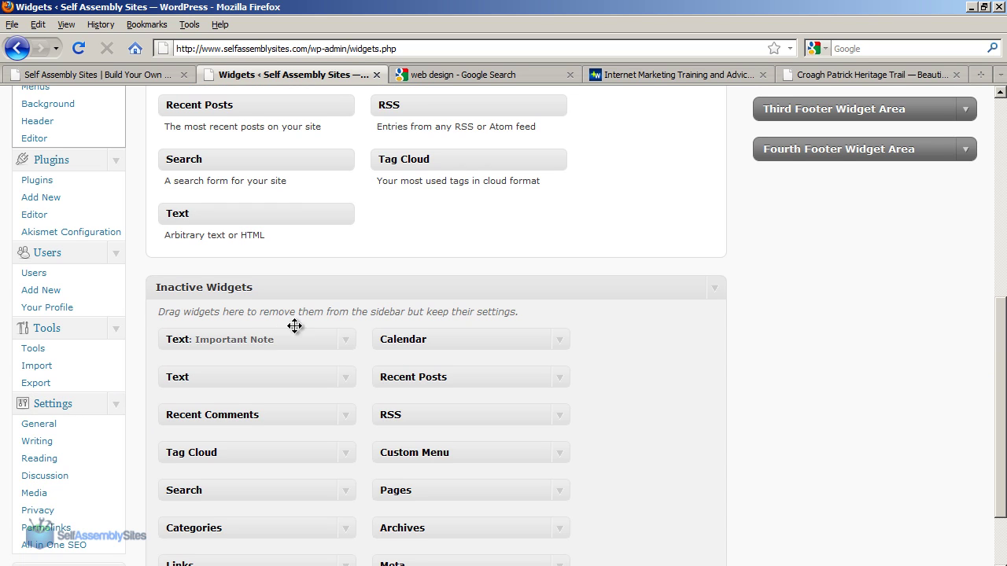
left_click(1000, 209)
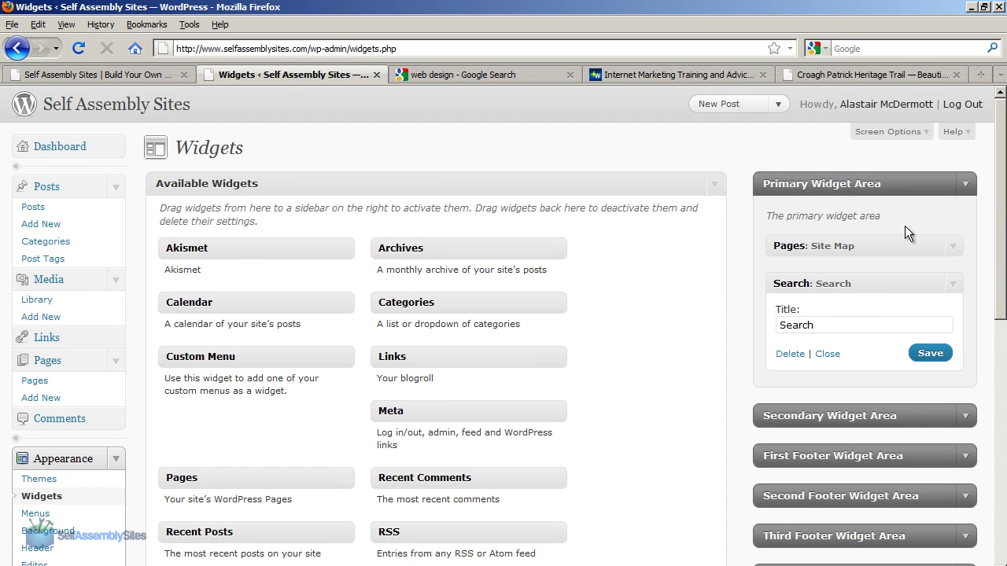
Look over the available widgets and widget areas, and go back to the top of the site's home page
scroll(999, 260, "down", 2)
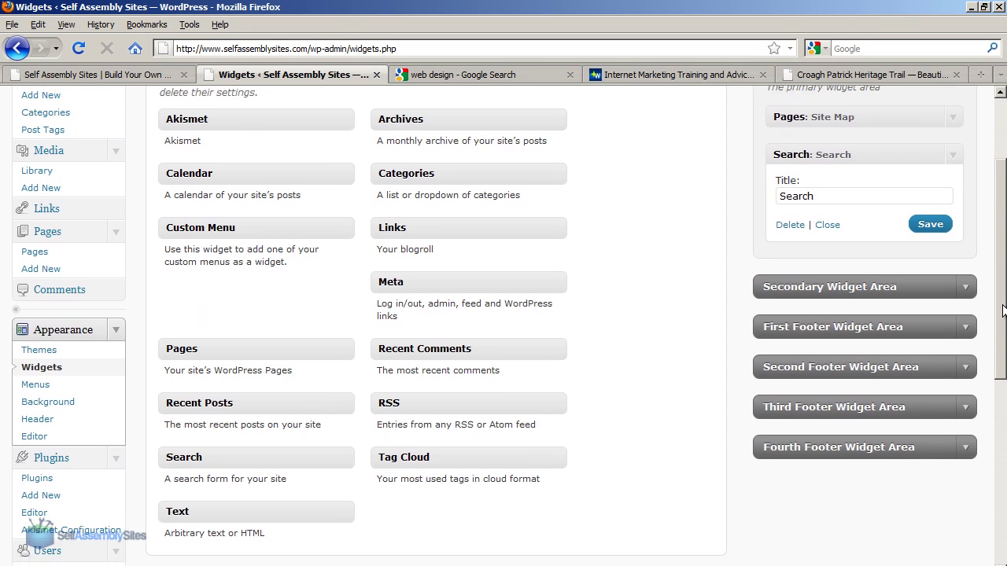
mouse_move(999, 262)
left_mouse_down()
mouse_move(999, 242)
mouse_move(999, 262)
left_mouse_up()
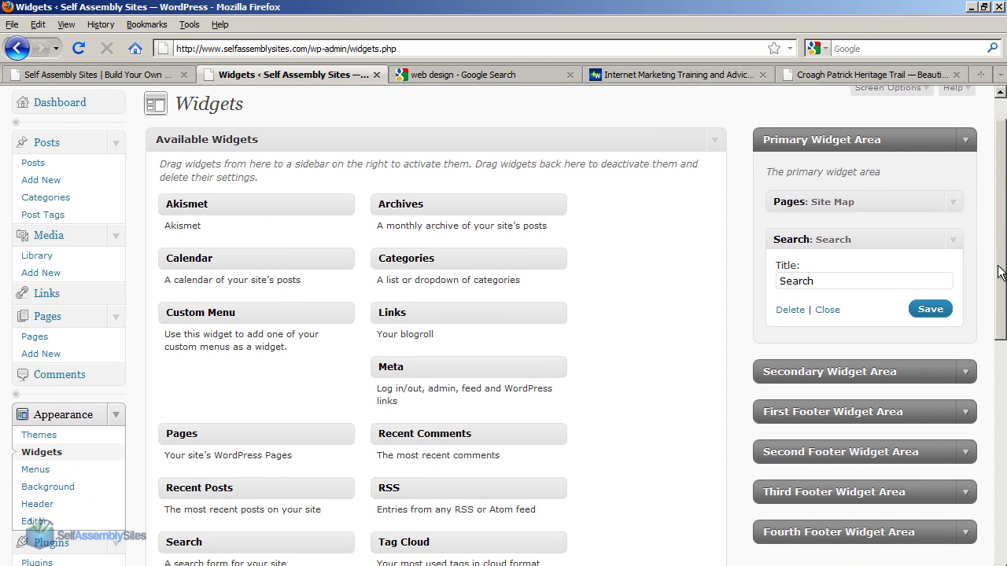
left_click(95, 76)
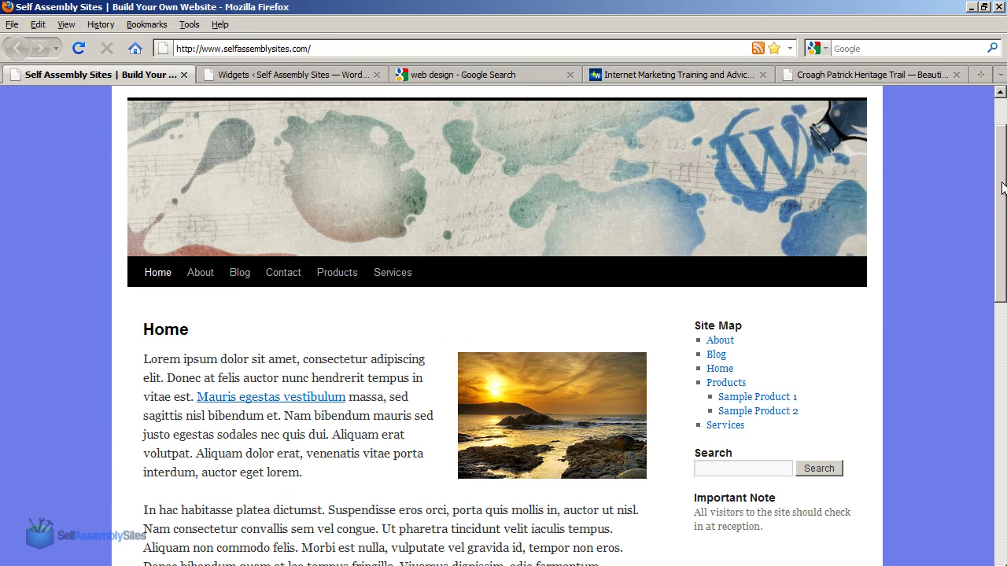
left_click_drag(1003, 183, 998, 144)
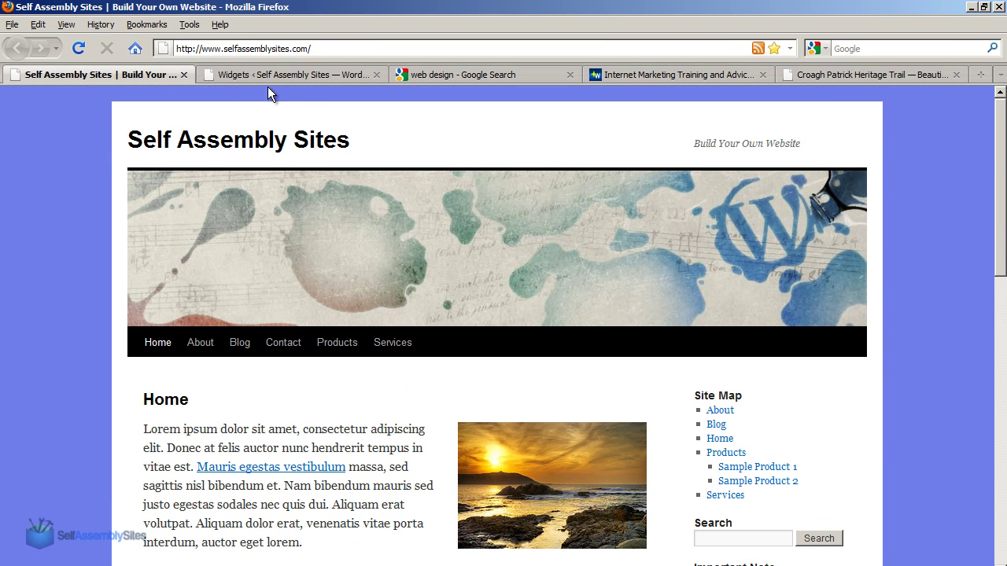